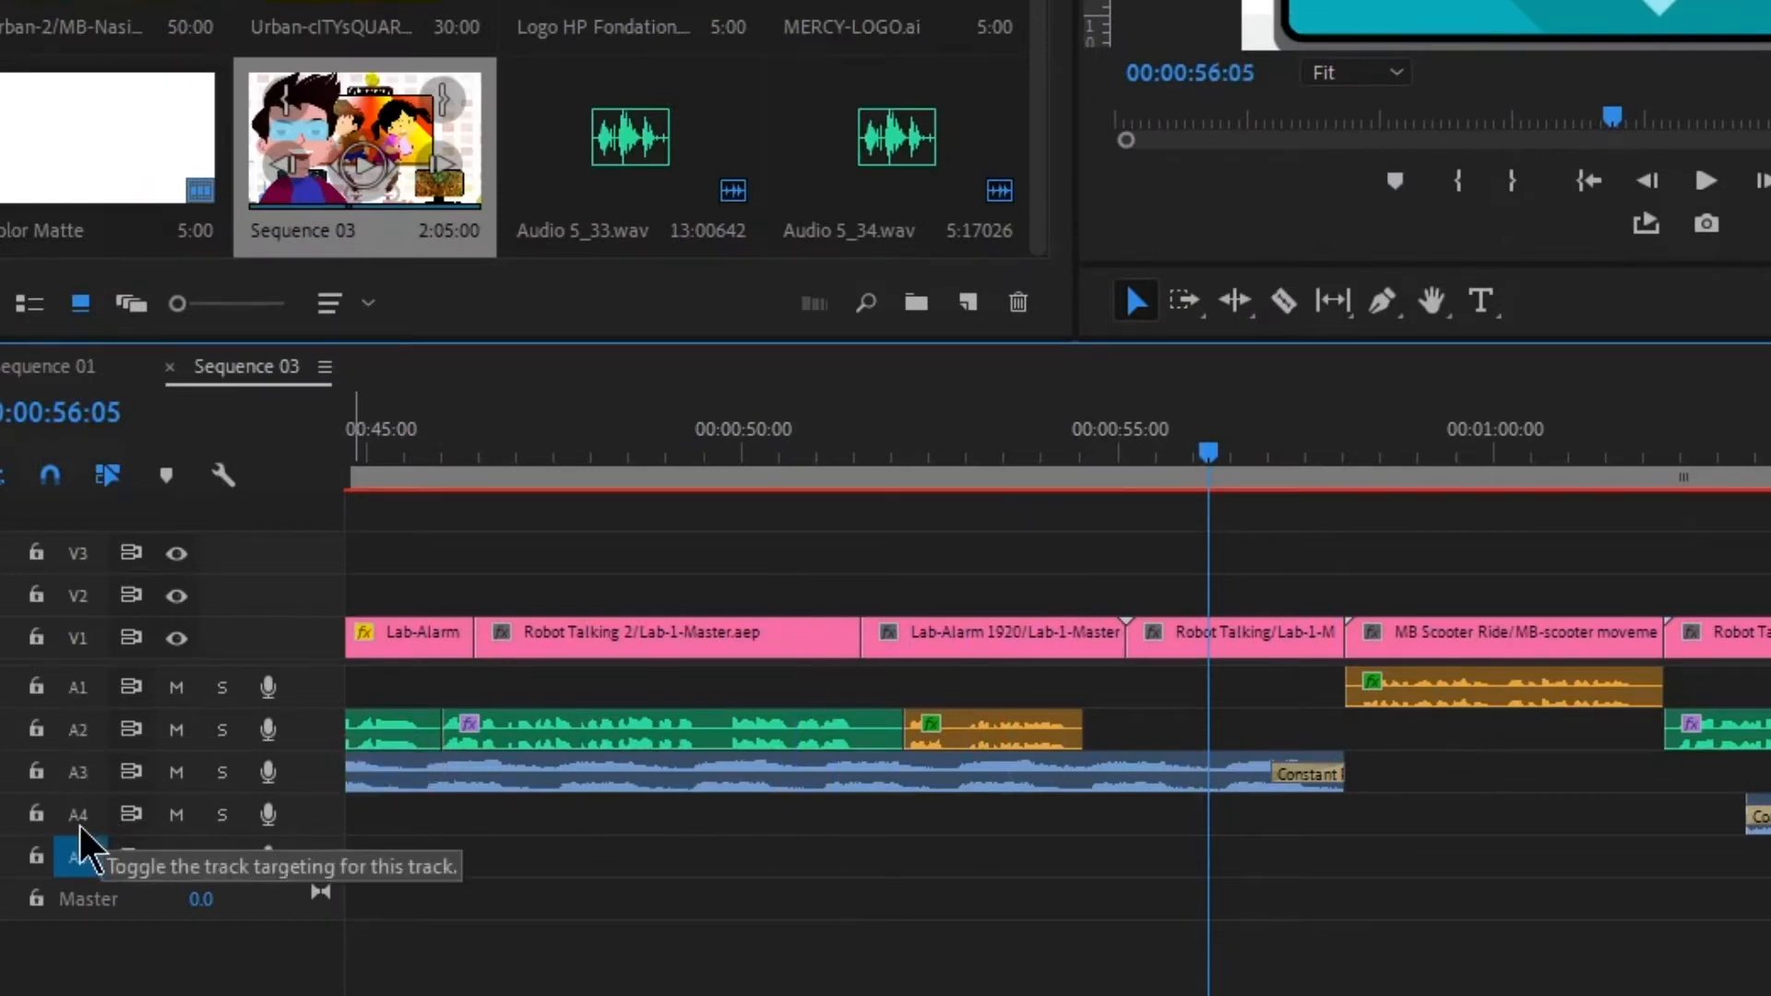
Play and scrub the sequence around 00:00:55, and set the playhead at 00:00:54:14, where the orange clip on A2 ends.
drag(1208, 445, 1202, 512)
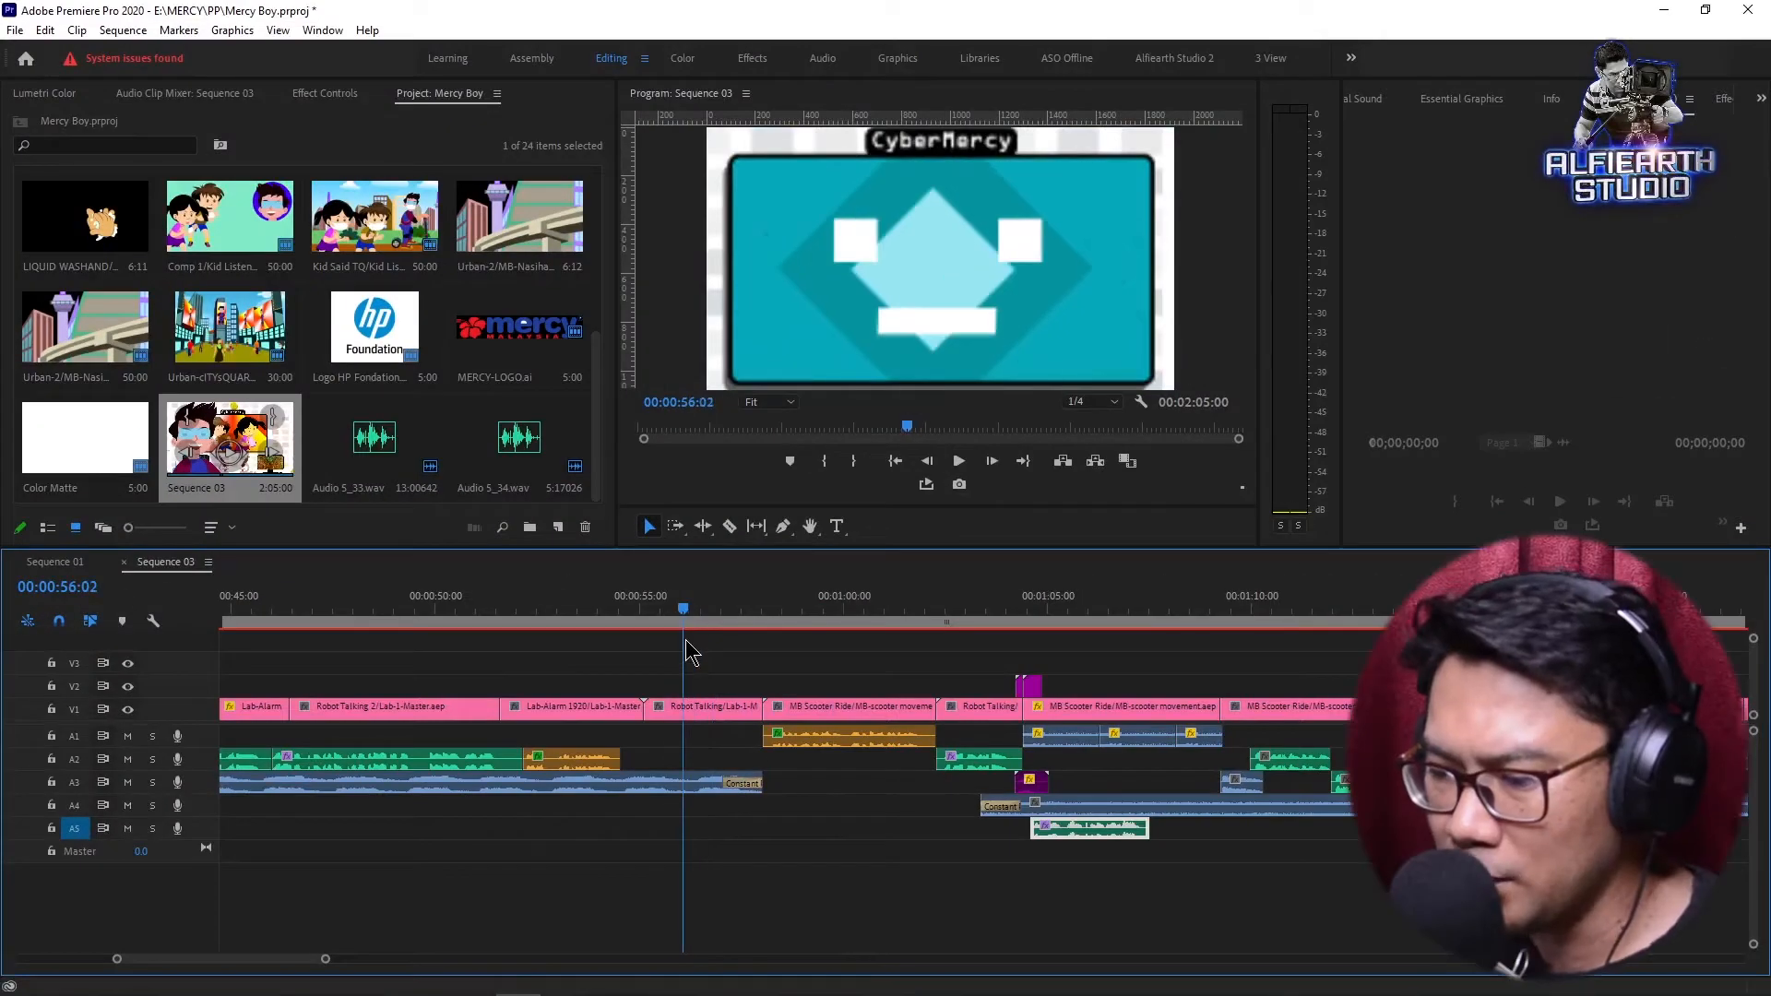
drag(685, 640, 550, 692)
key(space)
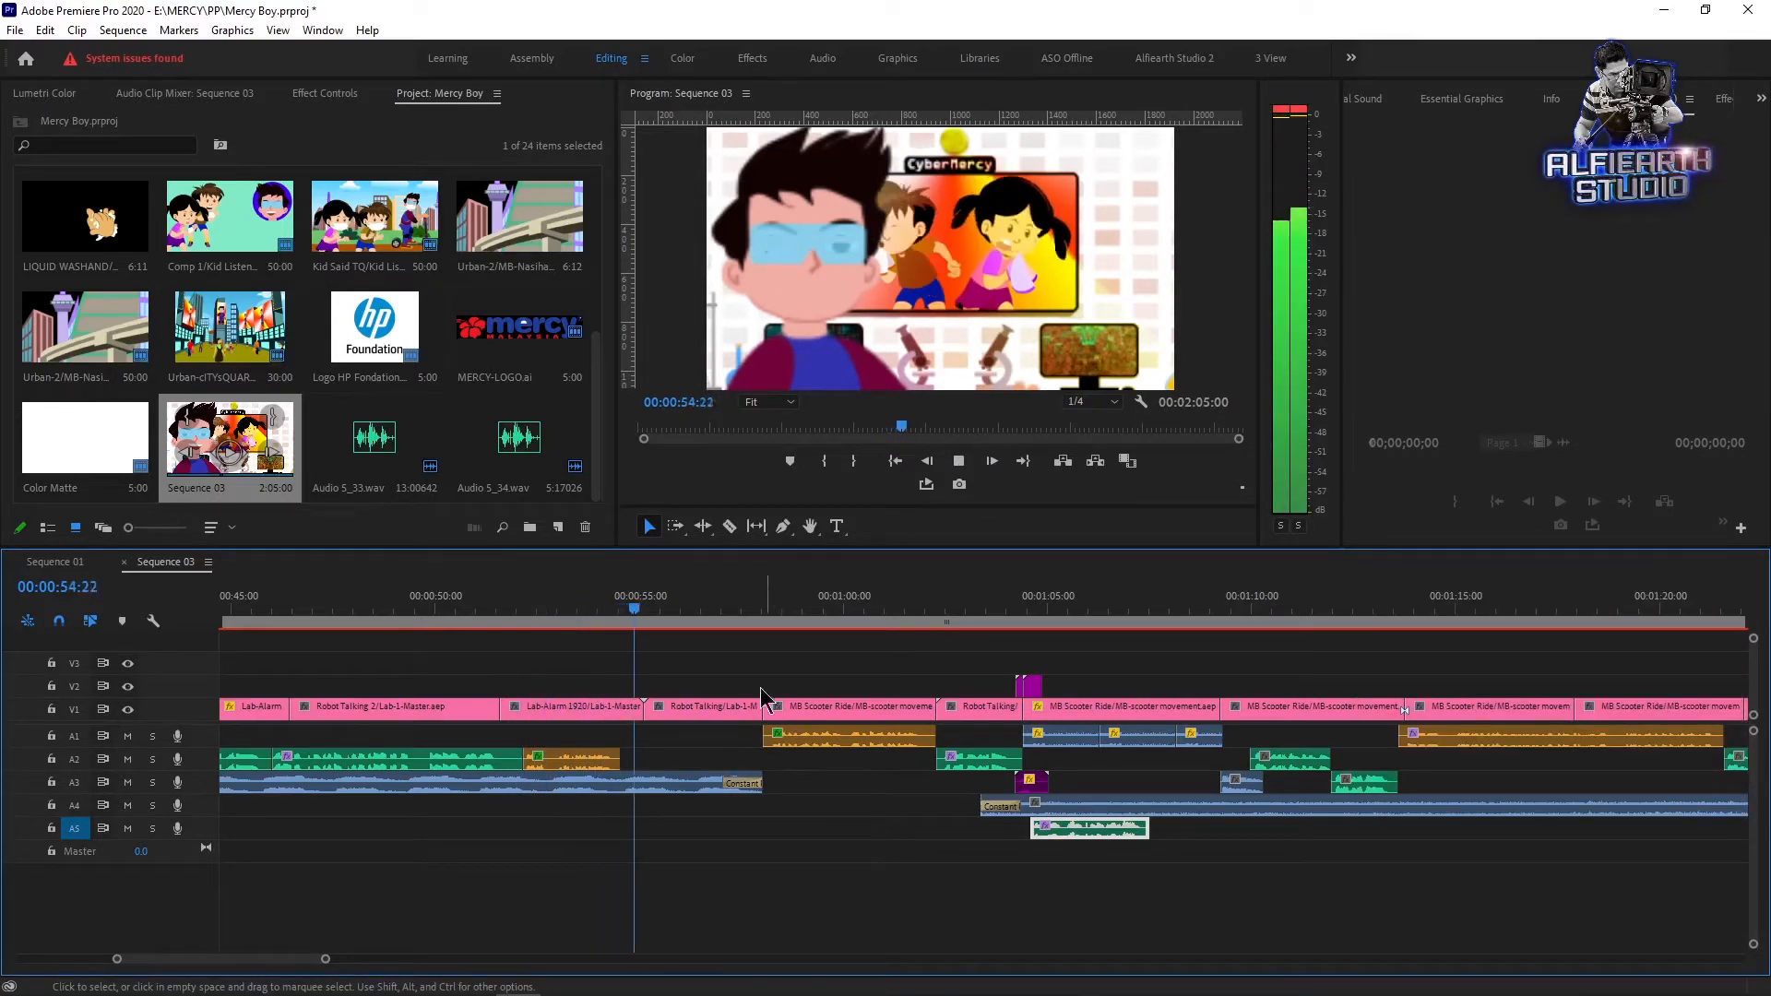
key(space)
drag(672, 613, 629, 638)
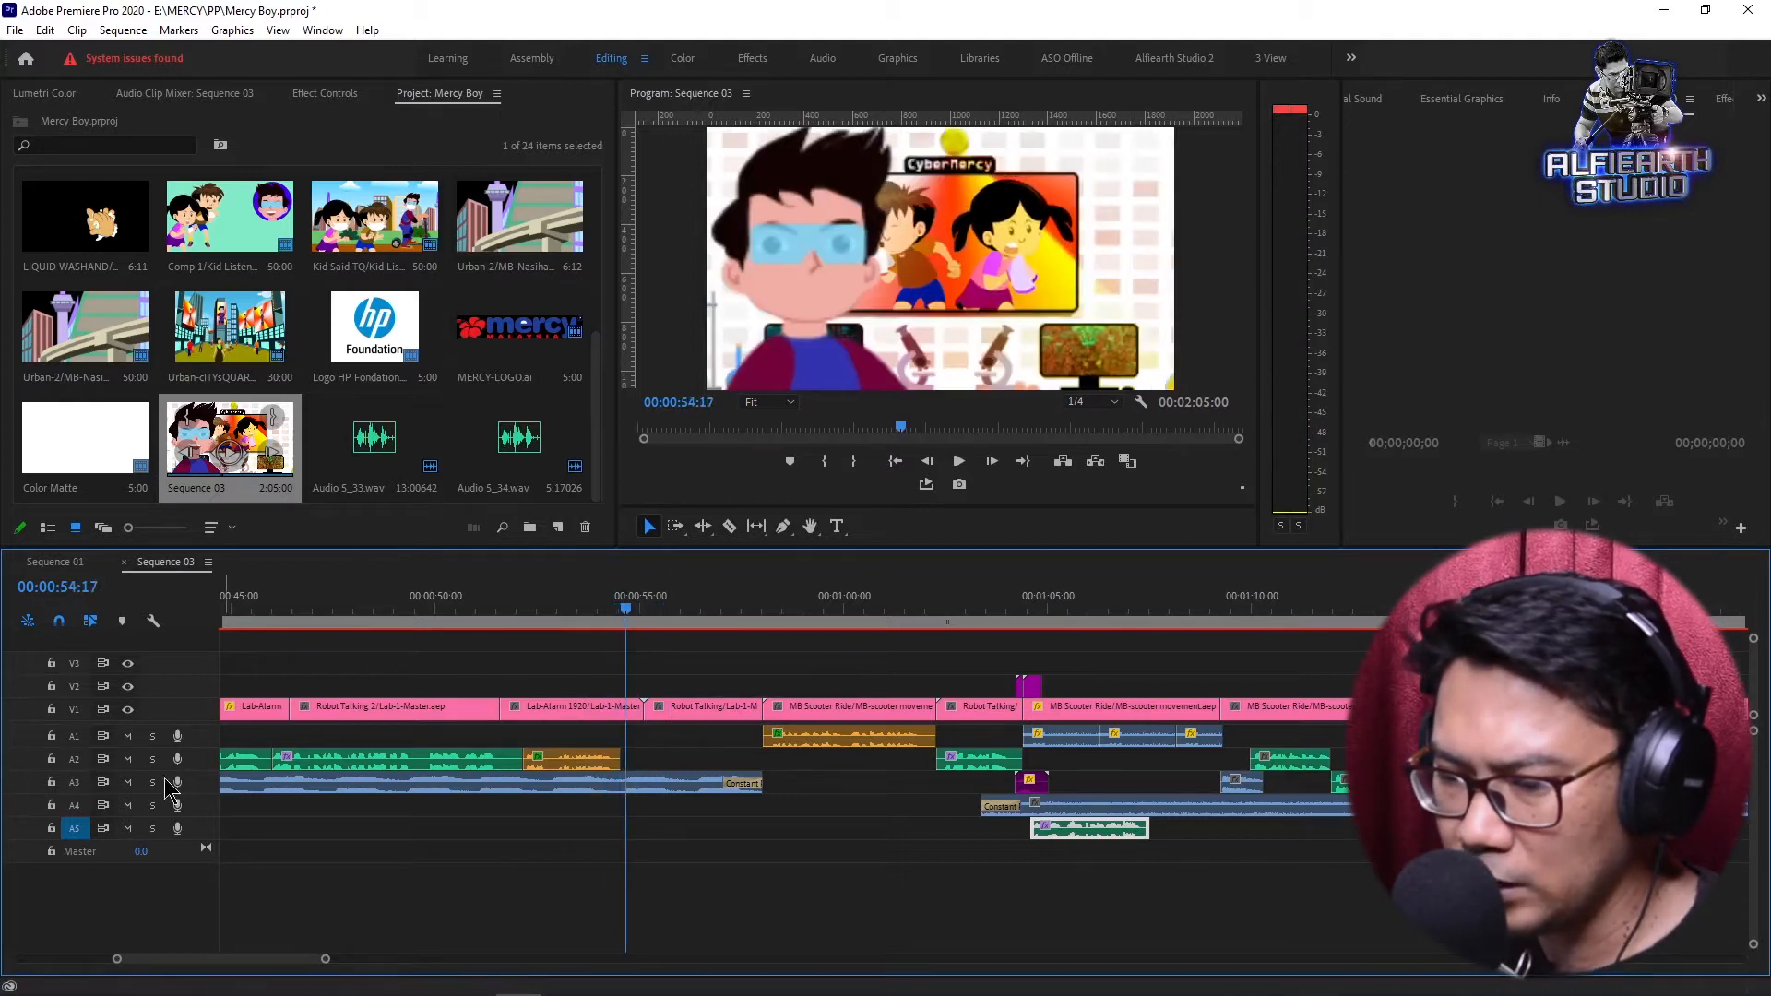
click(649, 767)
drag(663, 624, 625, 644)
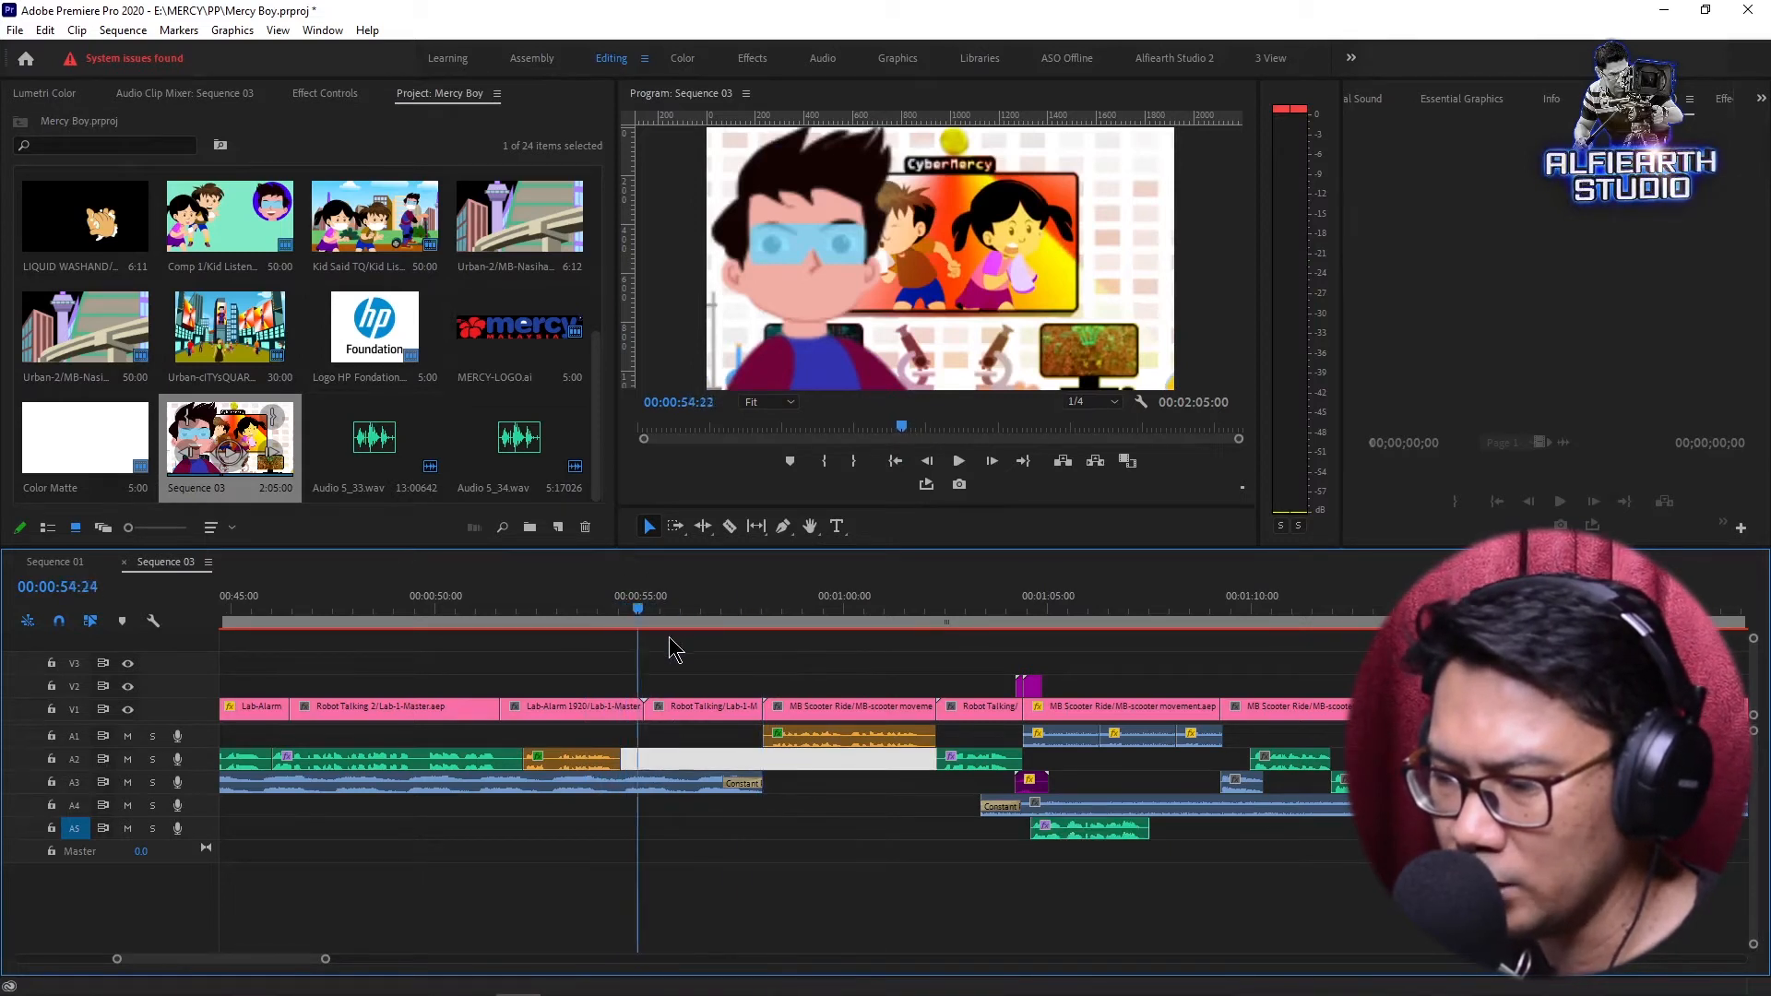
click(622, 629)
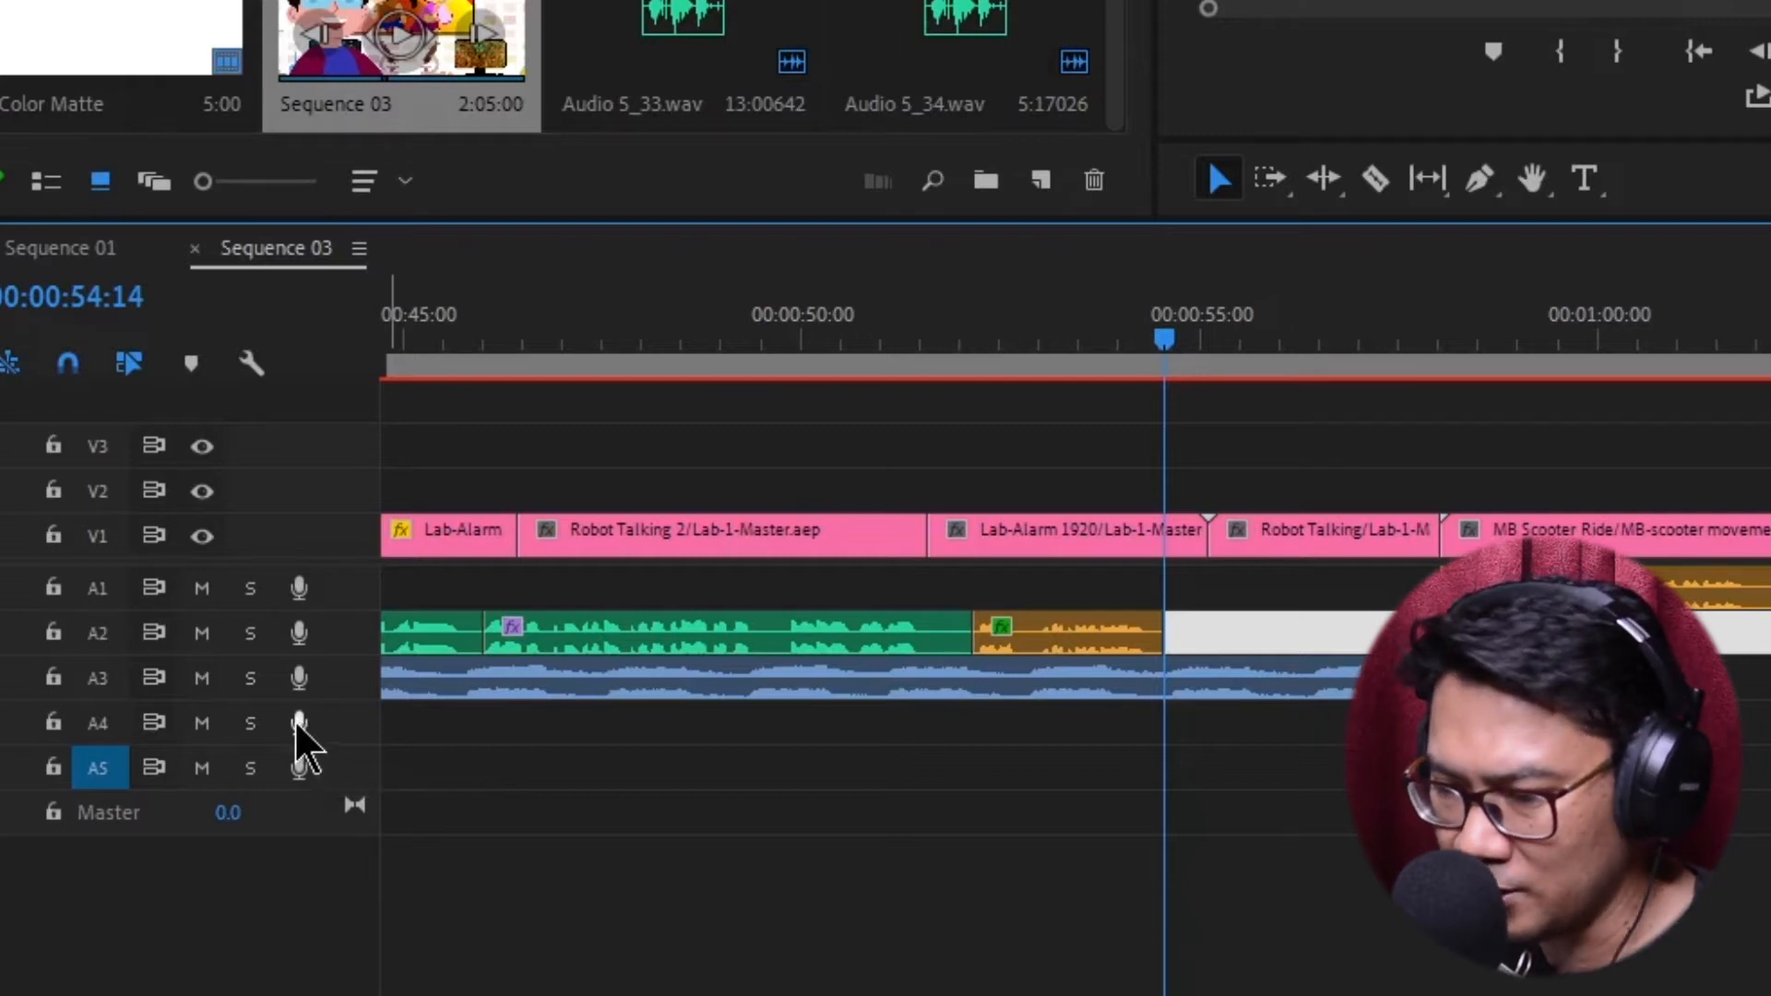
Play the sequence from 00:00:51:05 past the orange A2 clip, and return the playhead to that clip's end at 00:00:54:14.
drag(1162, 342, 1058, 376)
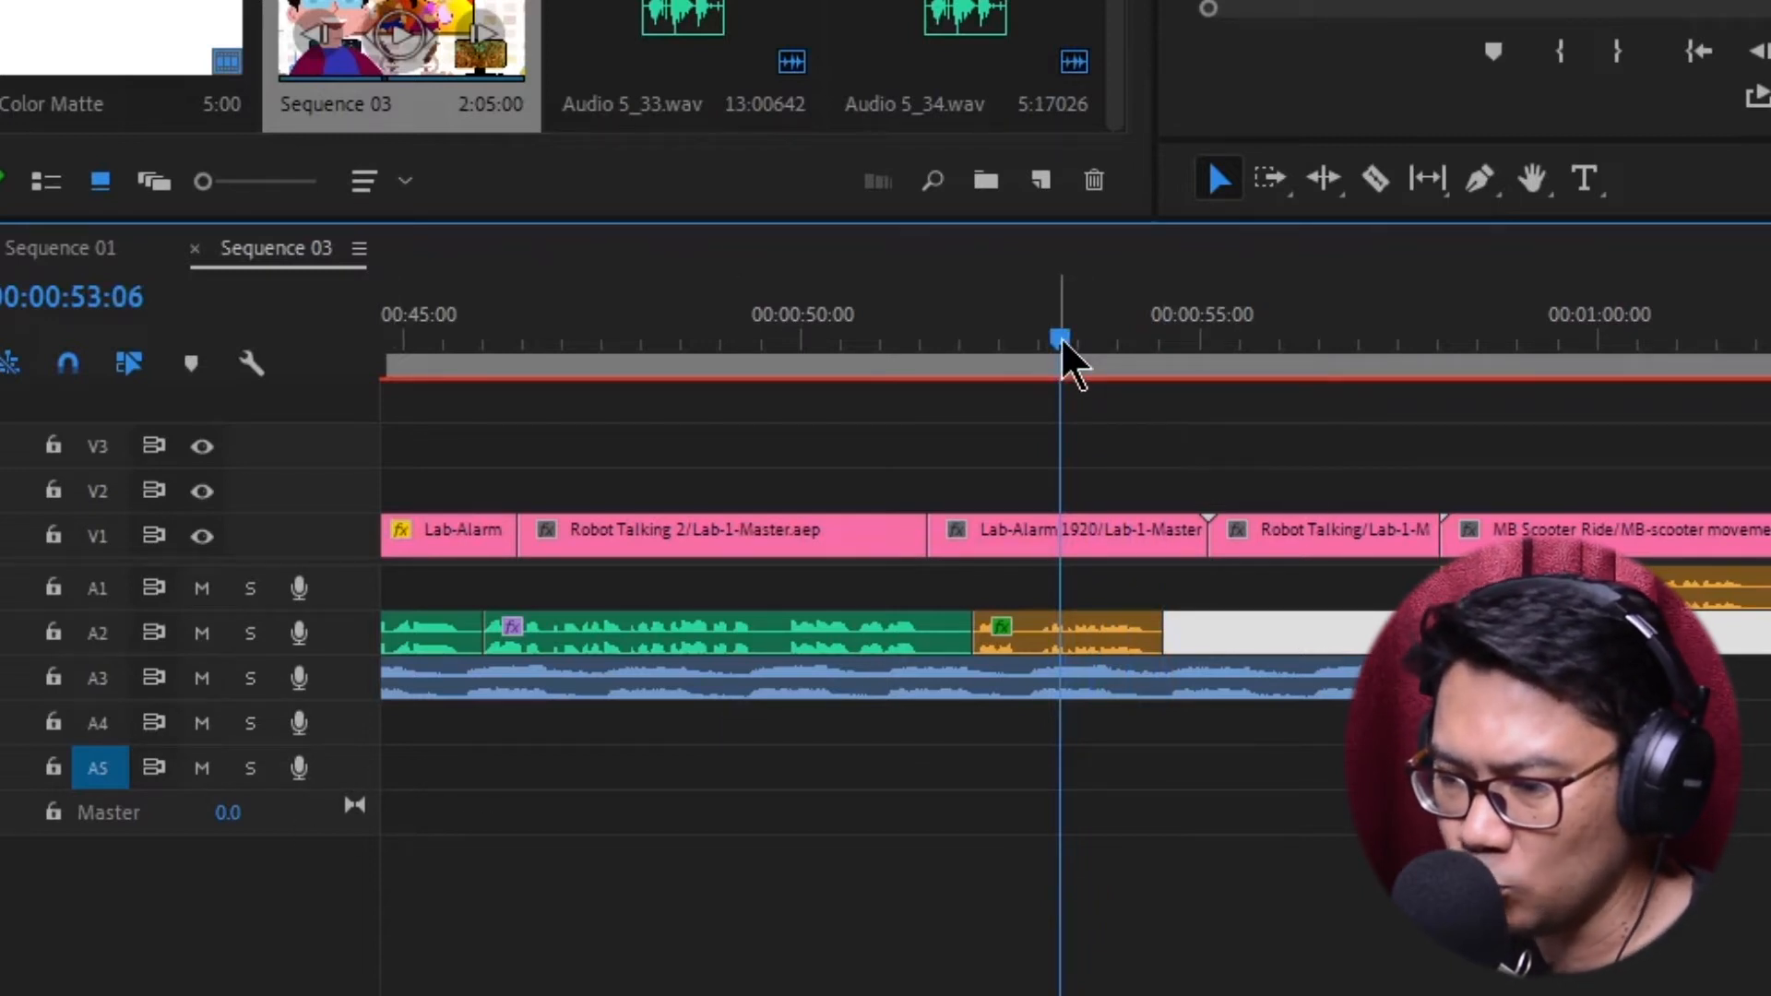
drag(1061, 340, 896, 364)
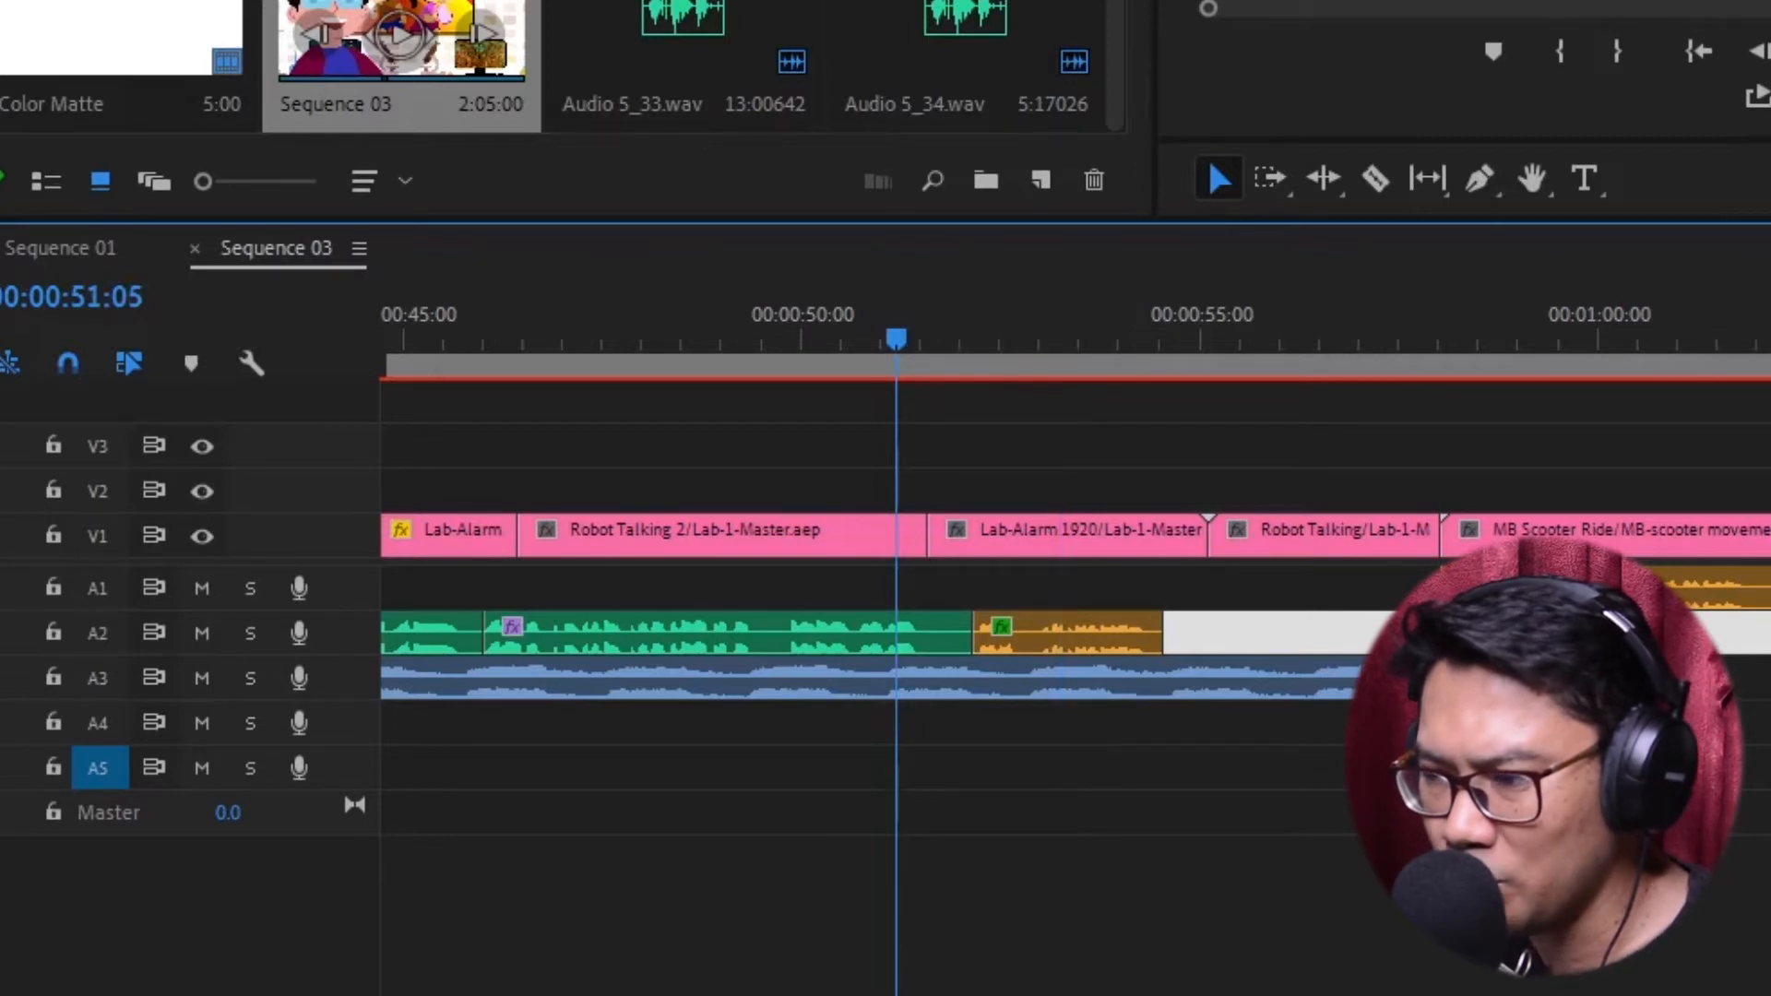
key(shift+4)
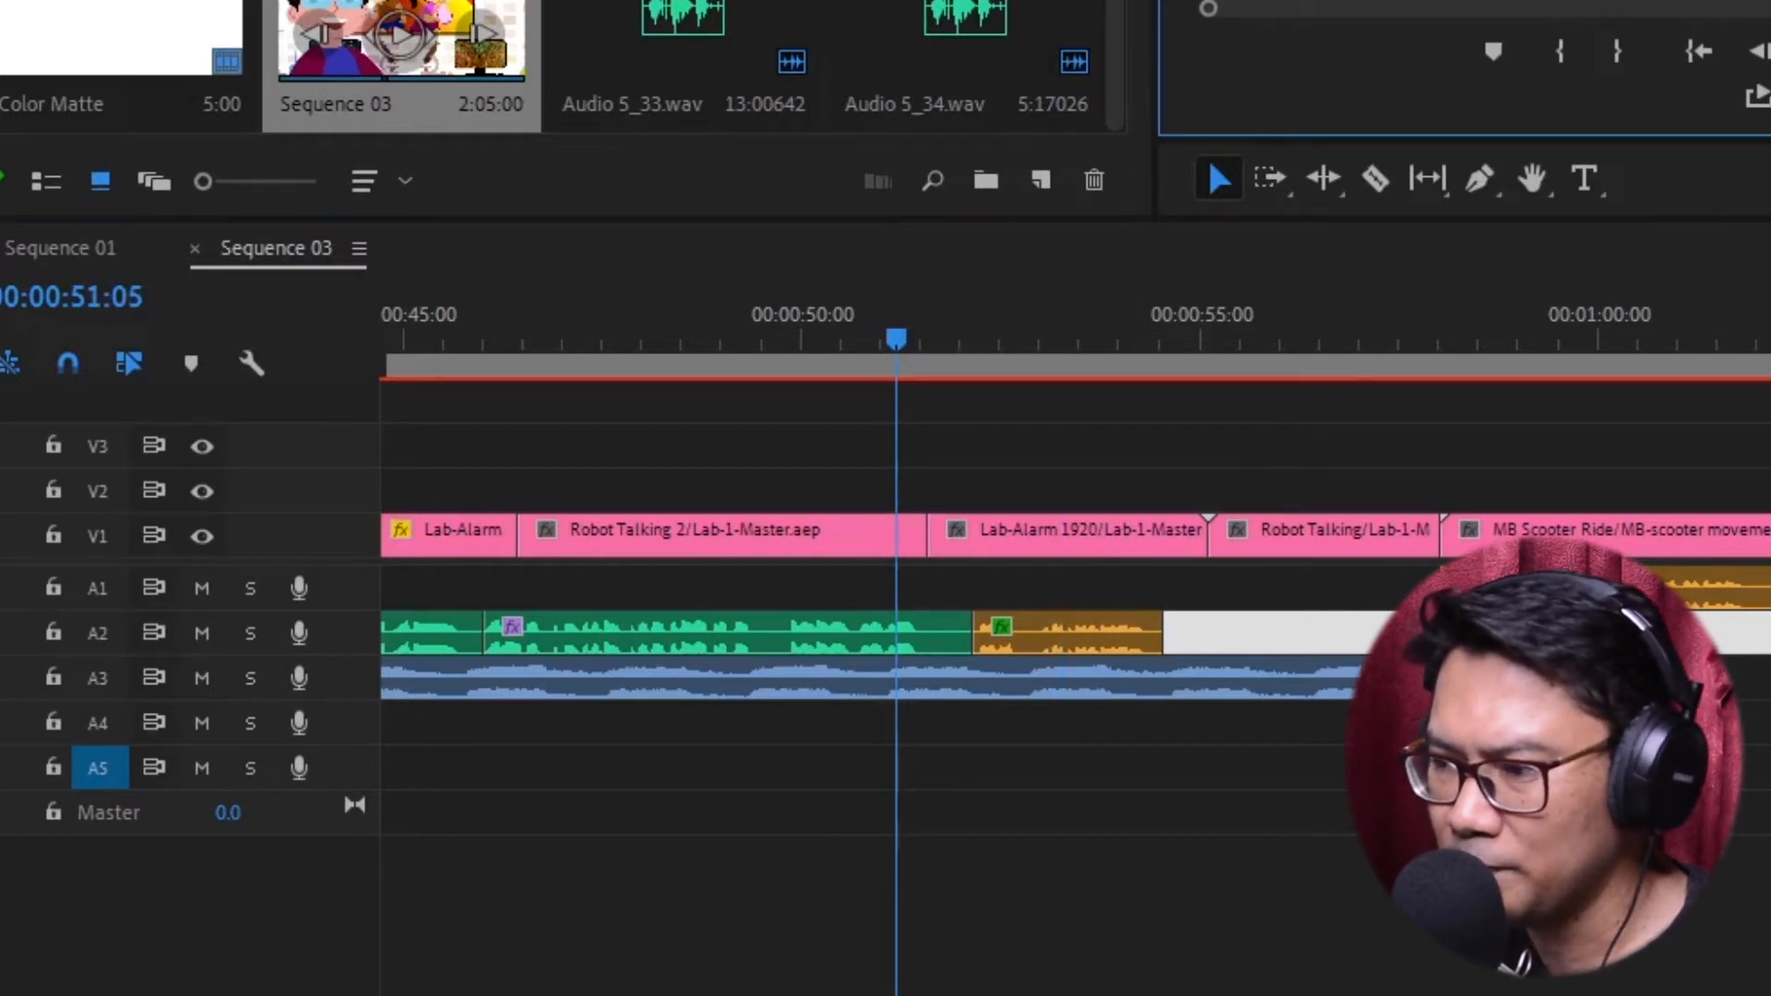
key(space)
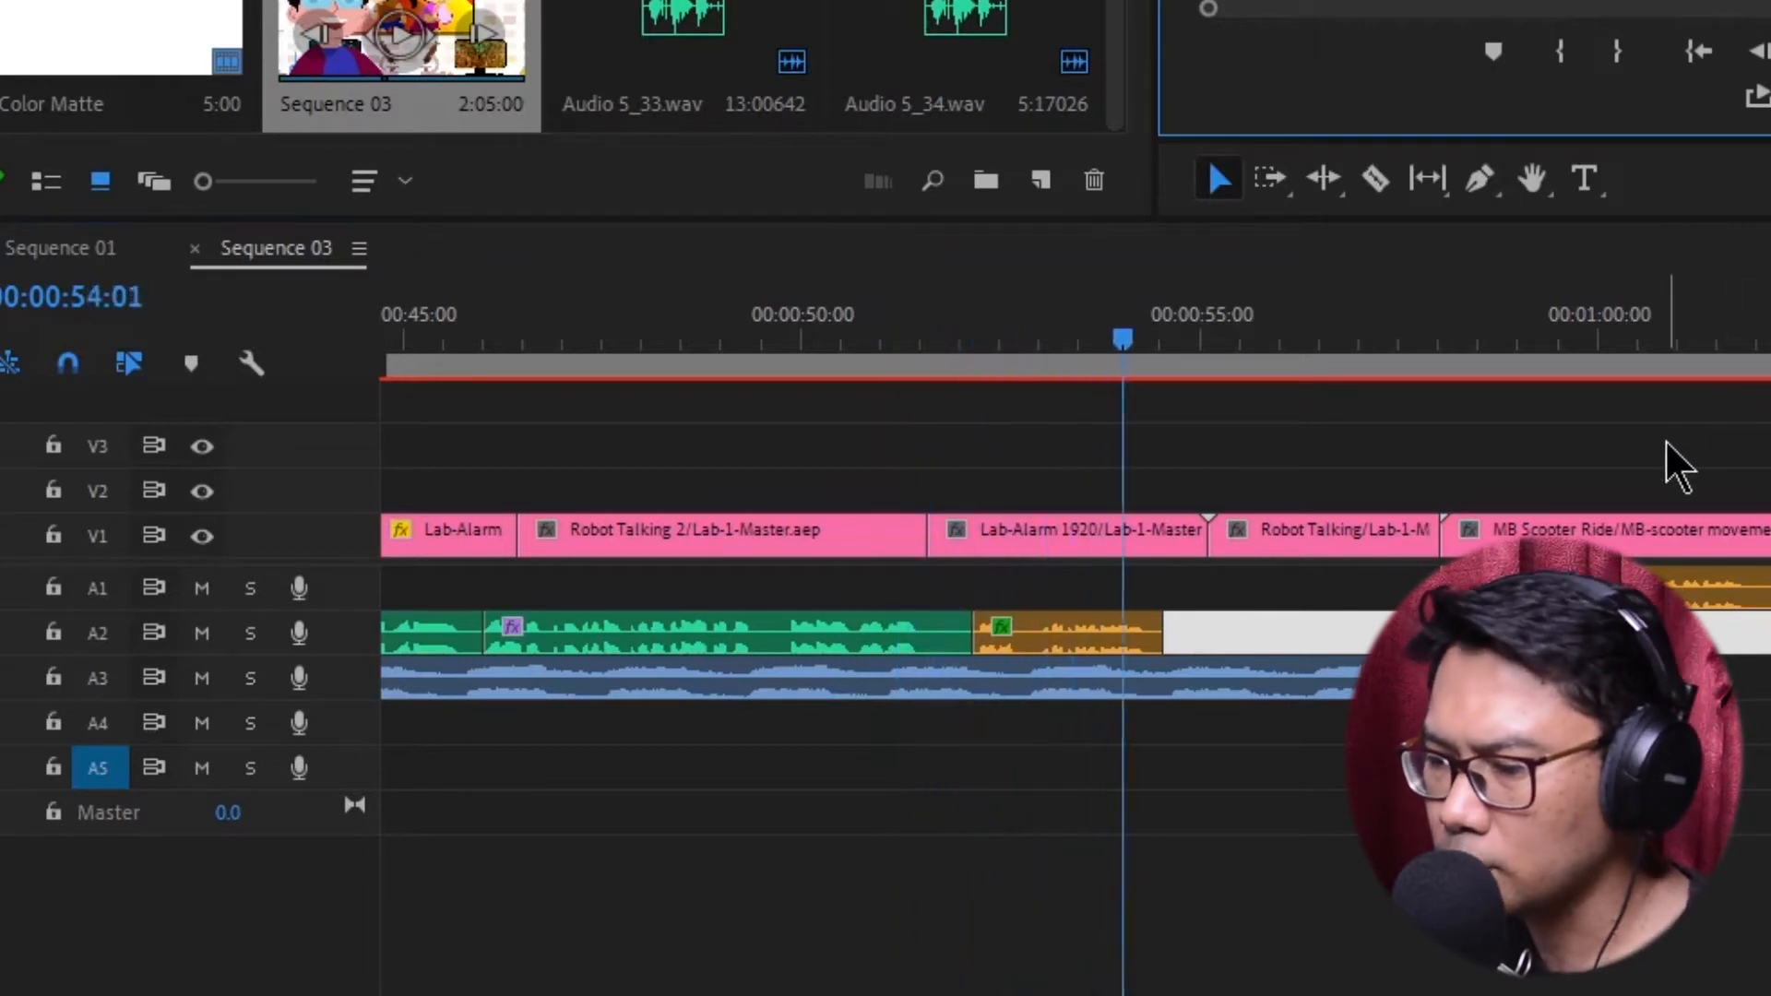
key(space)
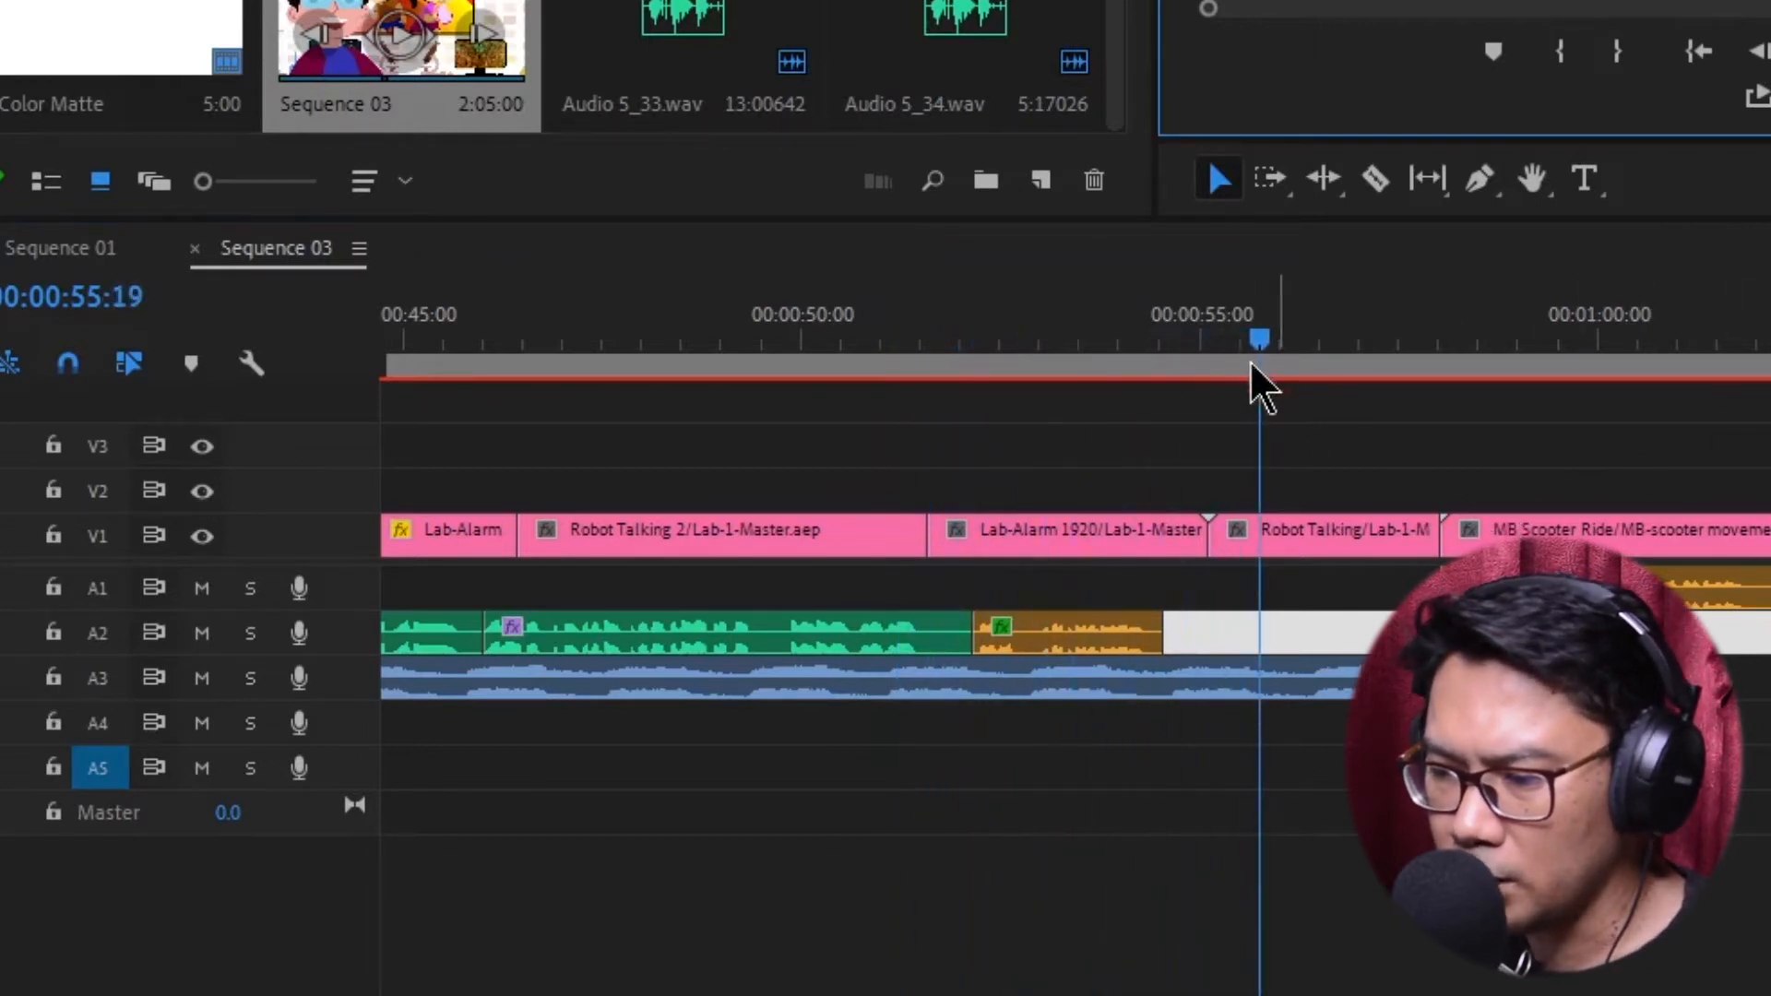
drag(1251, 340, 1163, 369)
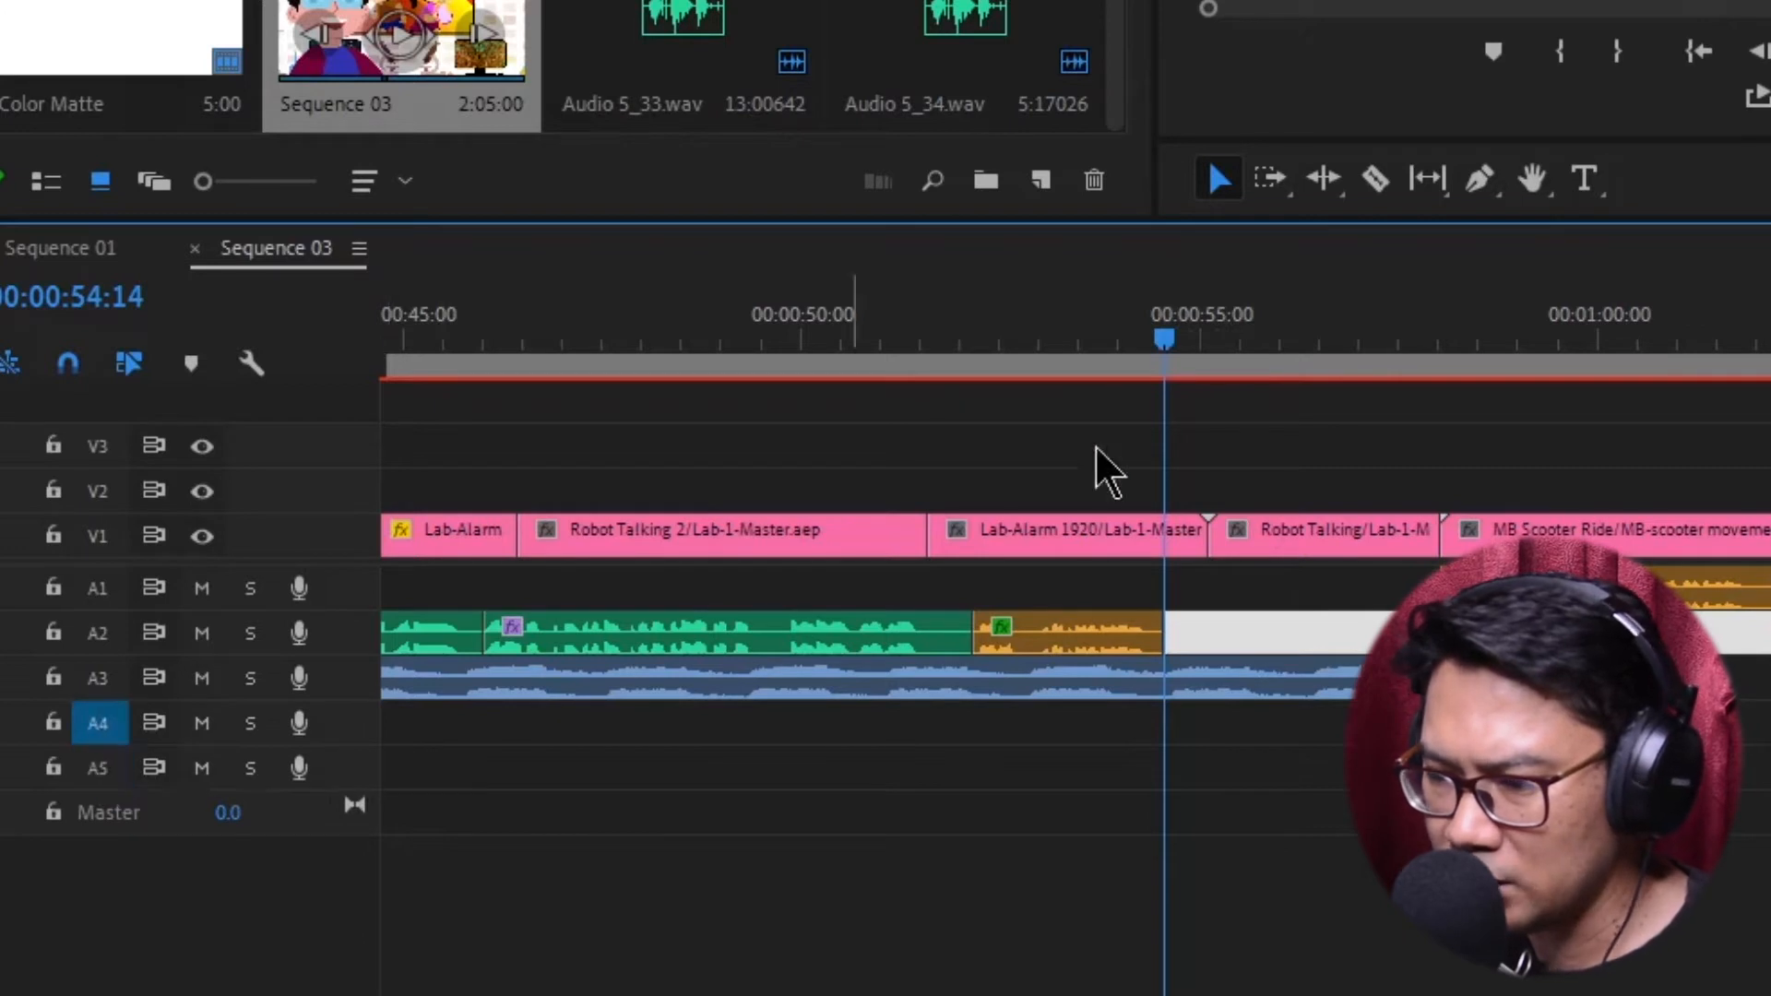
Scrub through the voice gap up to the scooter ride clip, and solo audio track A4.
drag(1178, 335, 1447, 457)
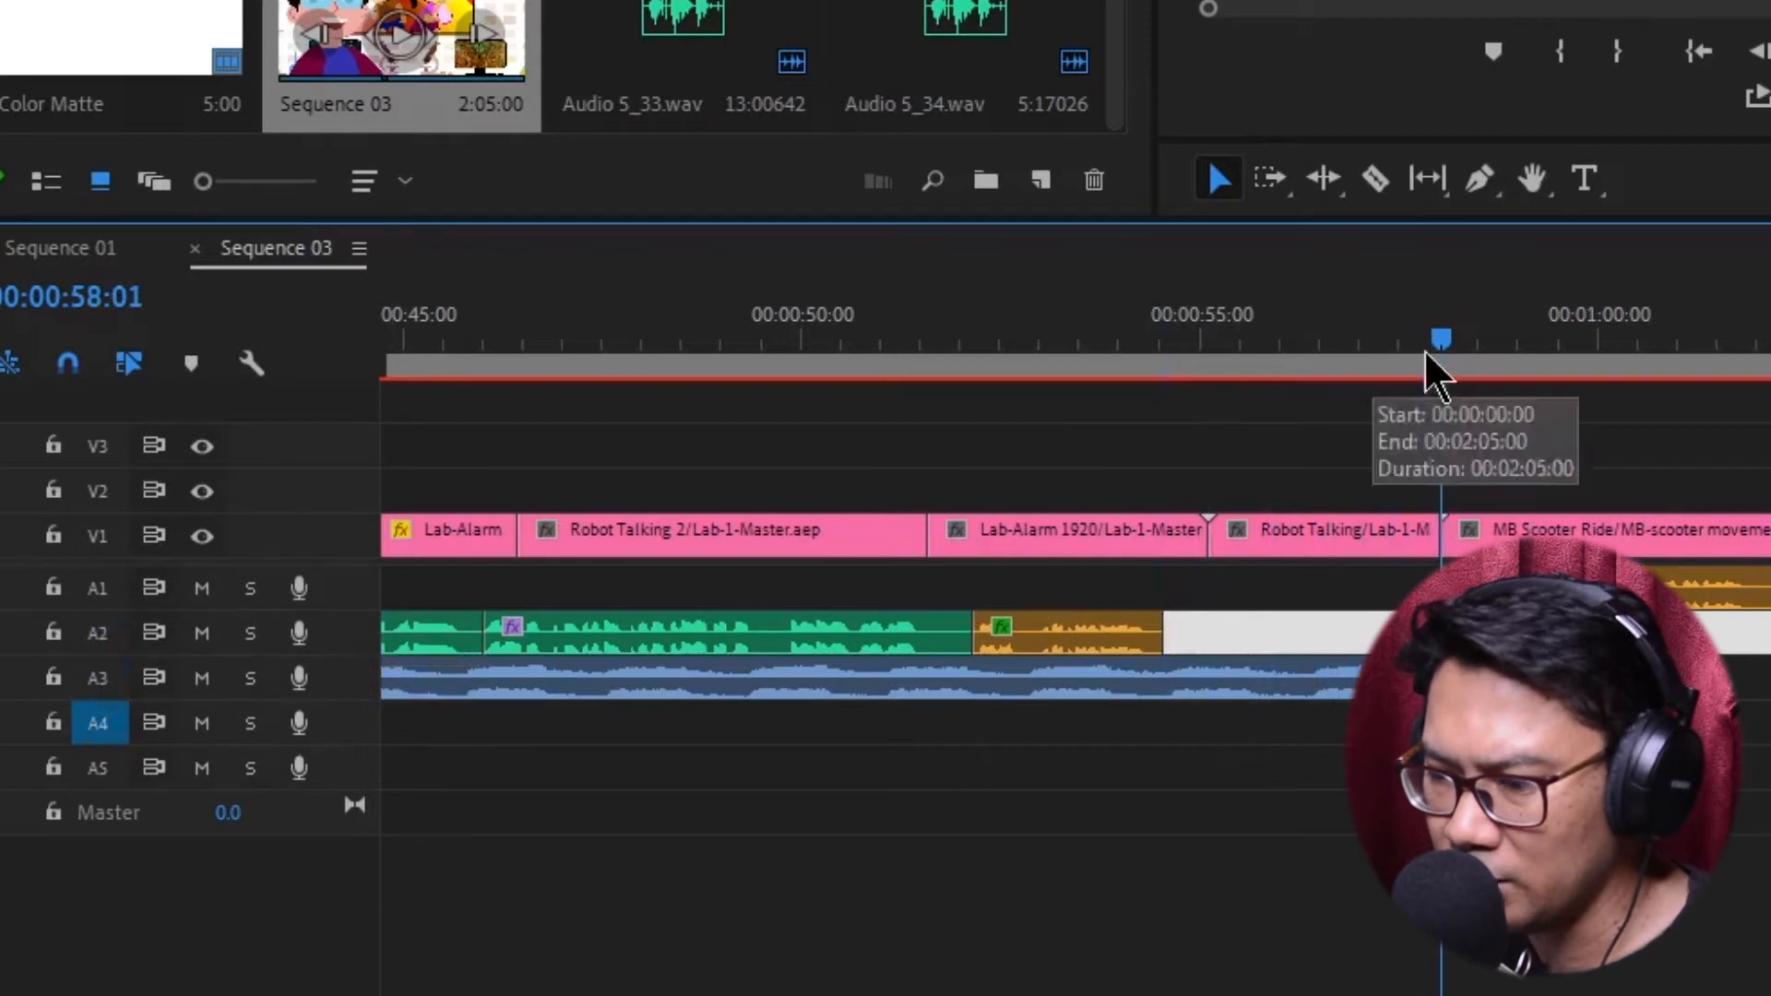
drag(1432, 349, 1624, 387)
drag(1517, 399, 1118, 463)
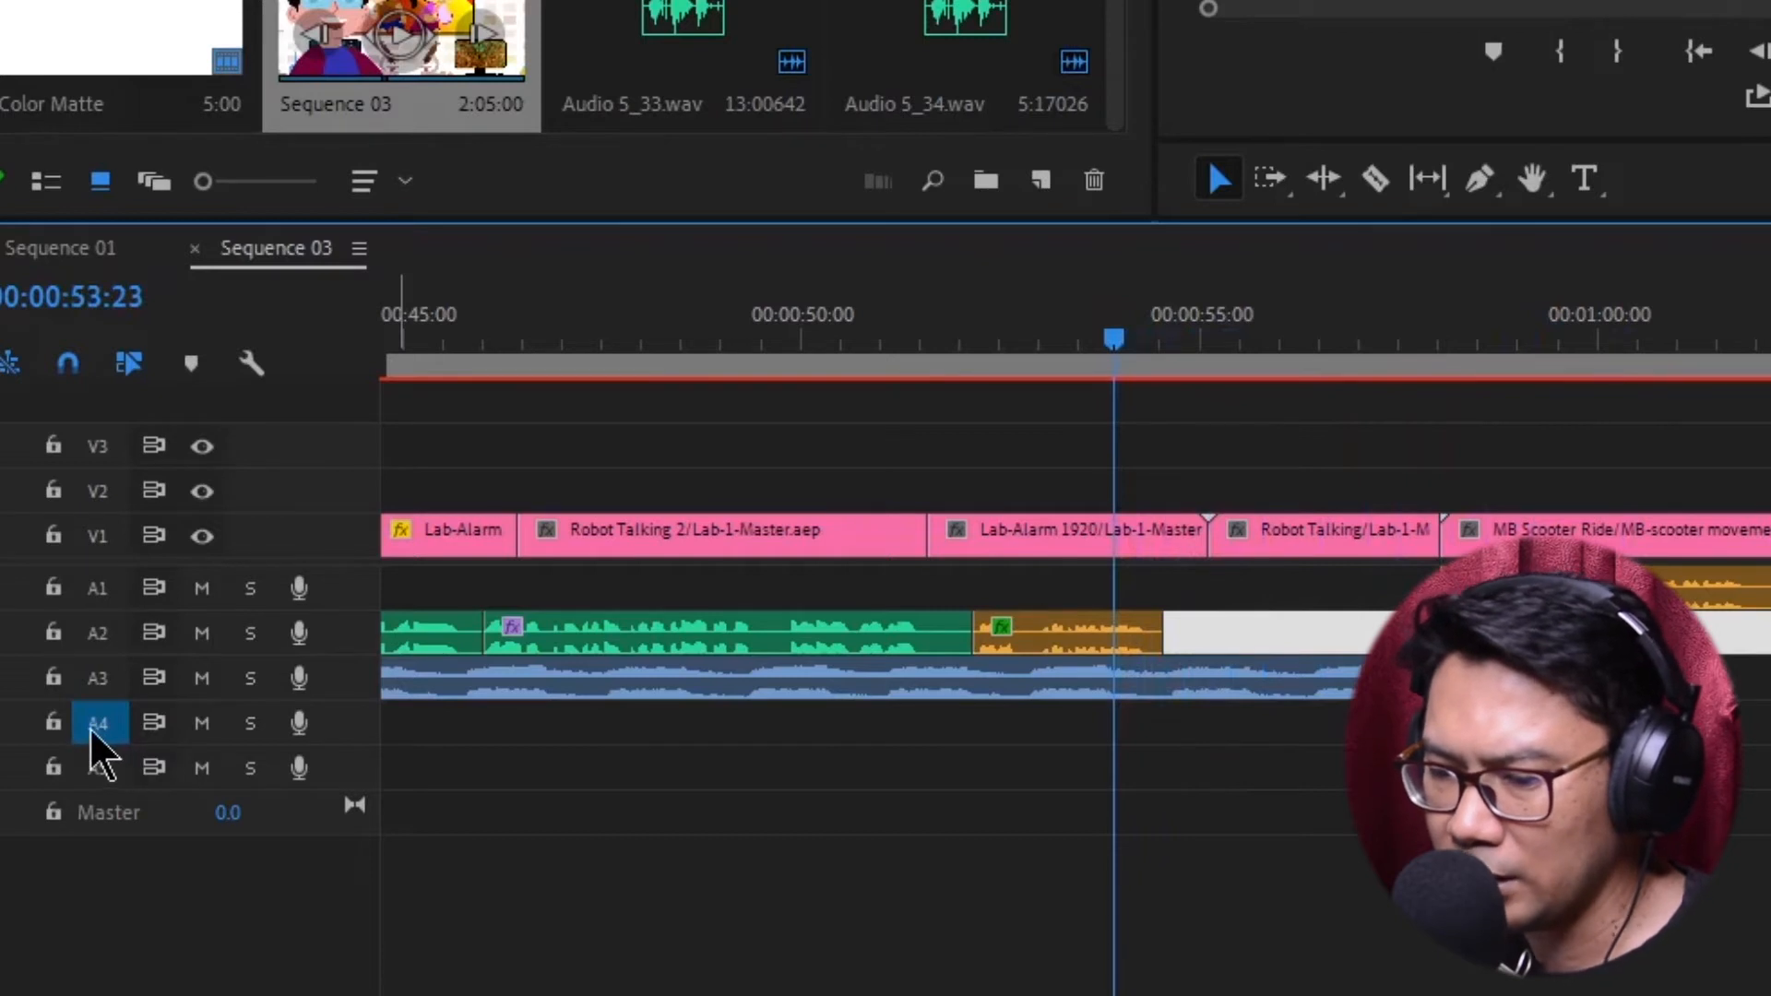
click(248, 727)
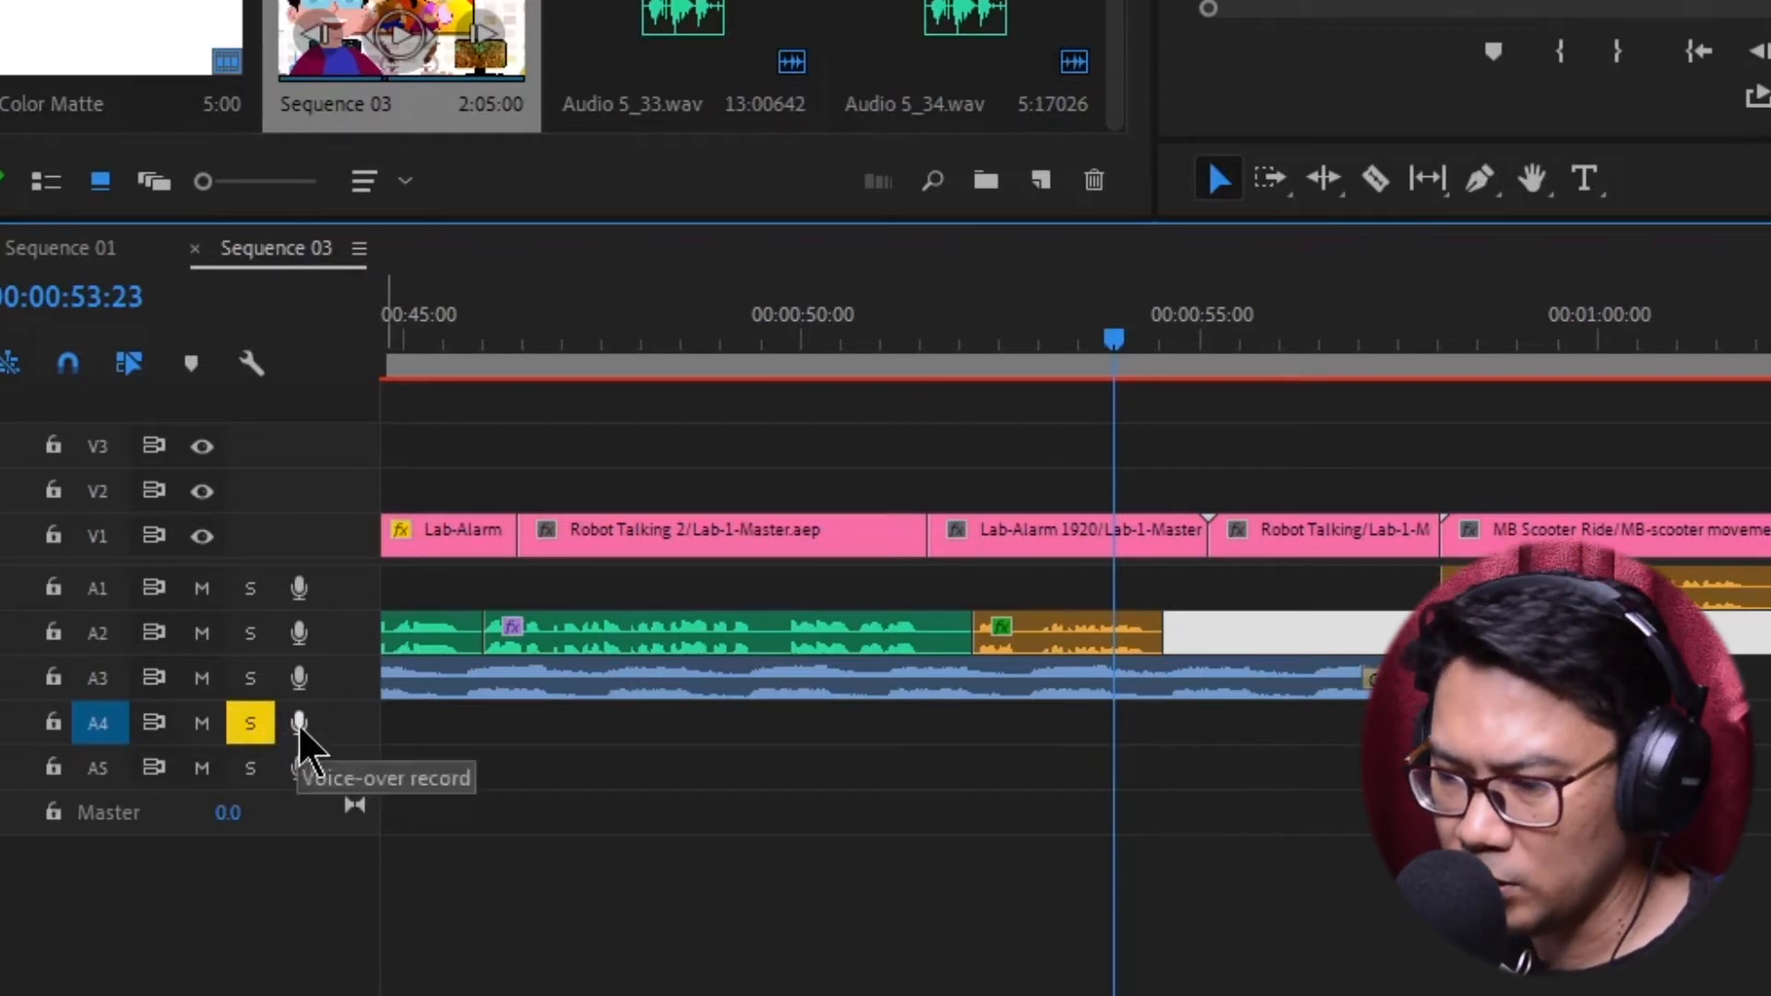
Record a voice-over onto track A4, starting the playhead at 00:00:53:20 and stopping near the scooter ride clip.
drag(1209, 342, 1442, 566)
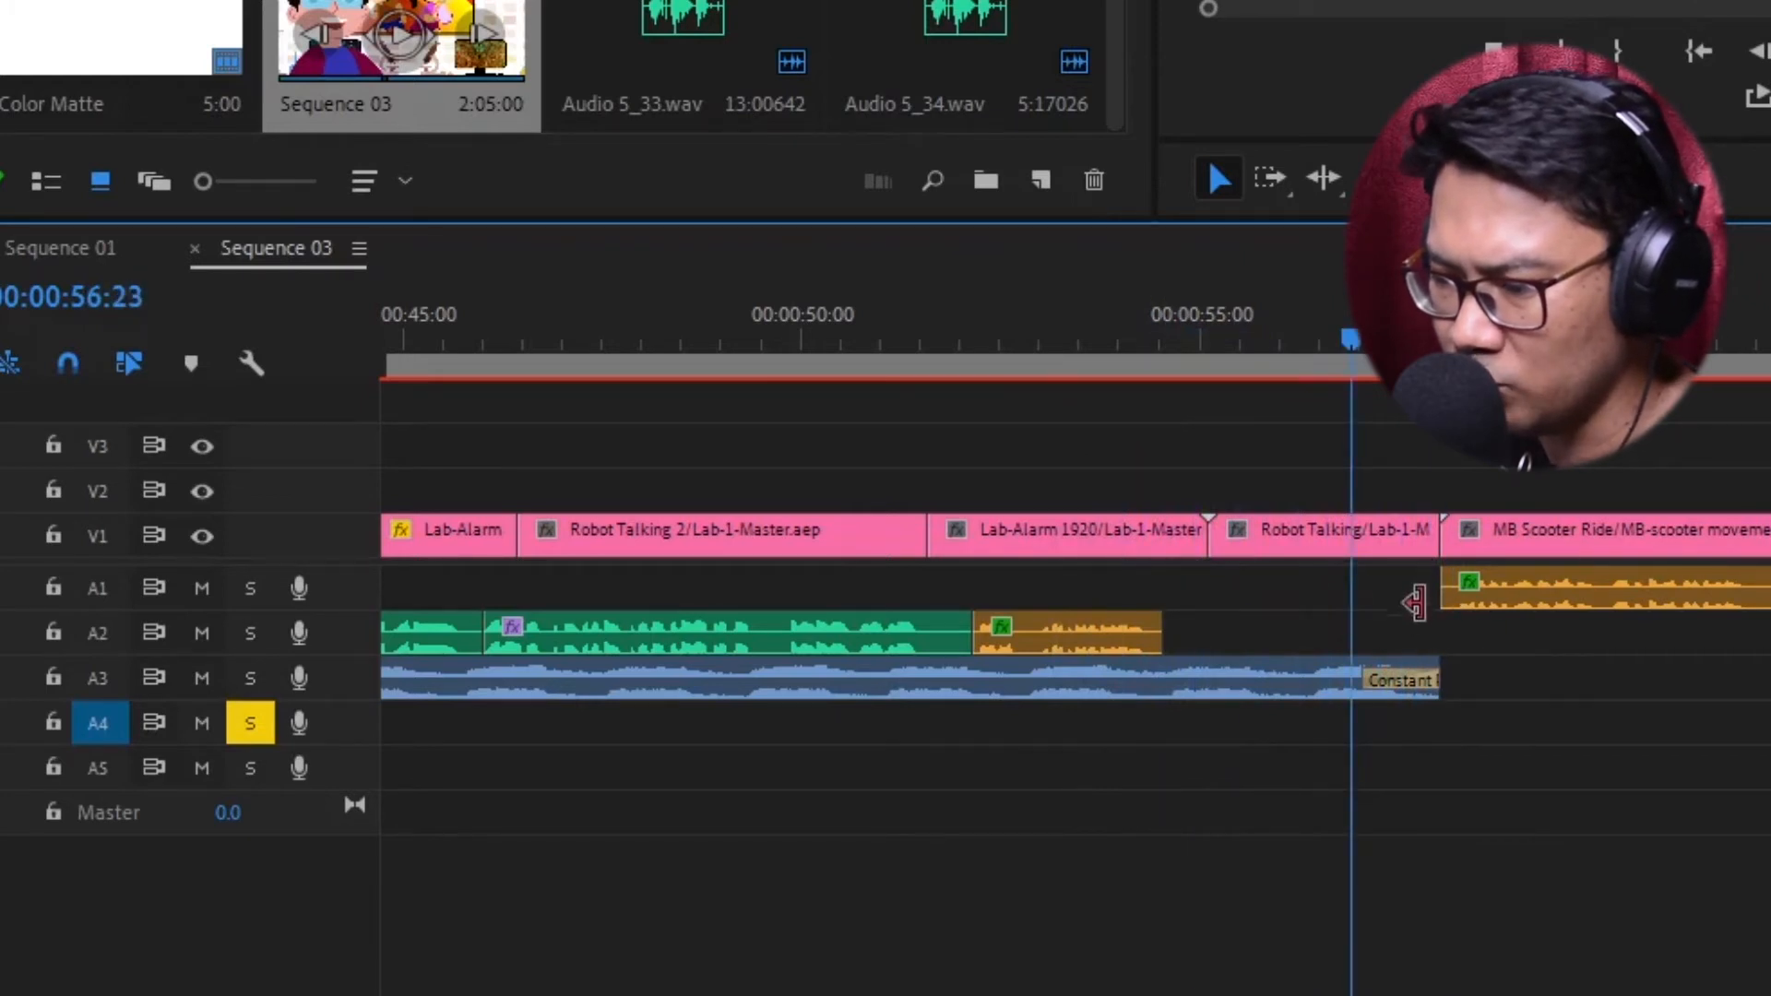
drag(1283, 369, 1112, 487)
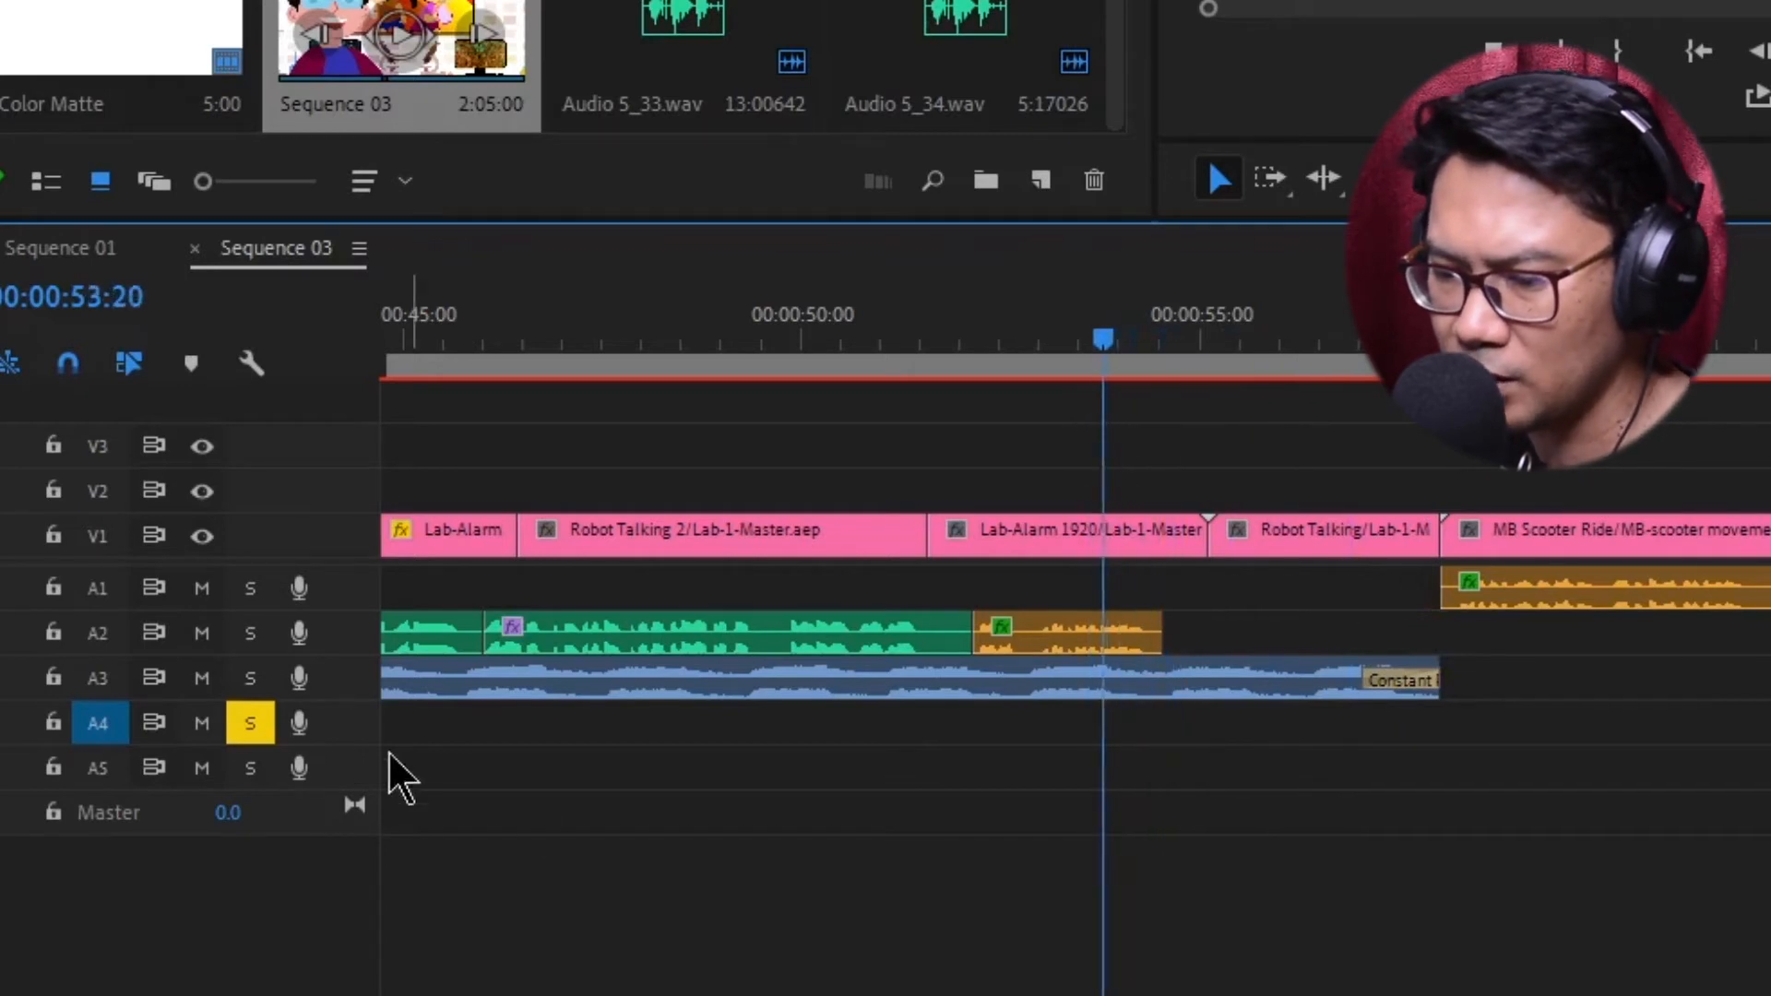
click(297, 727)
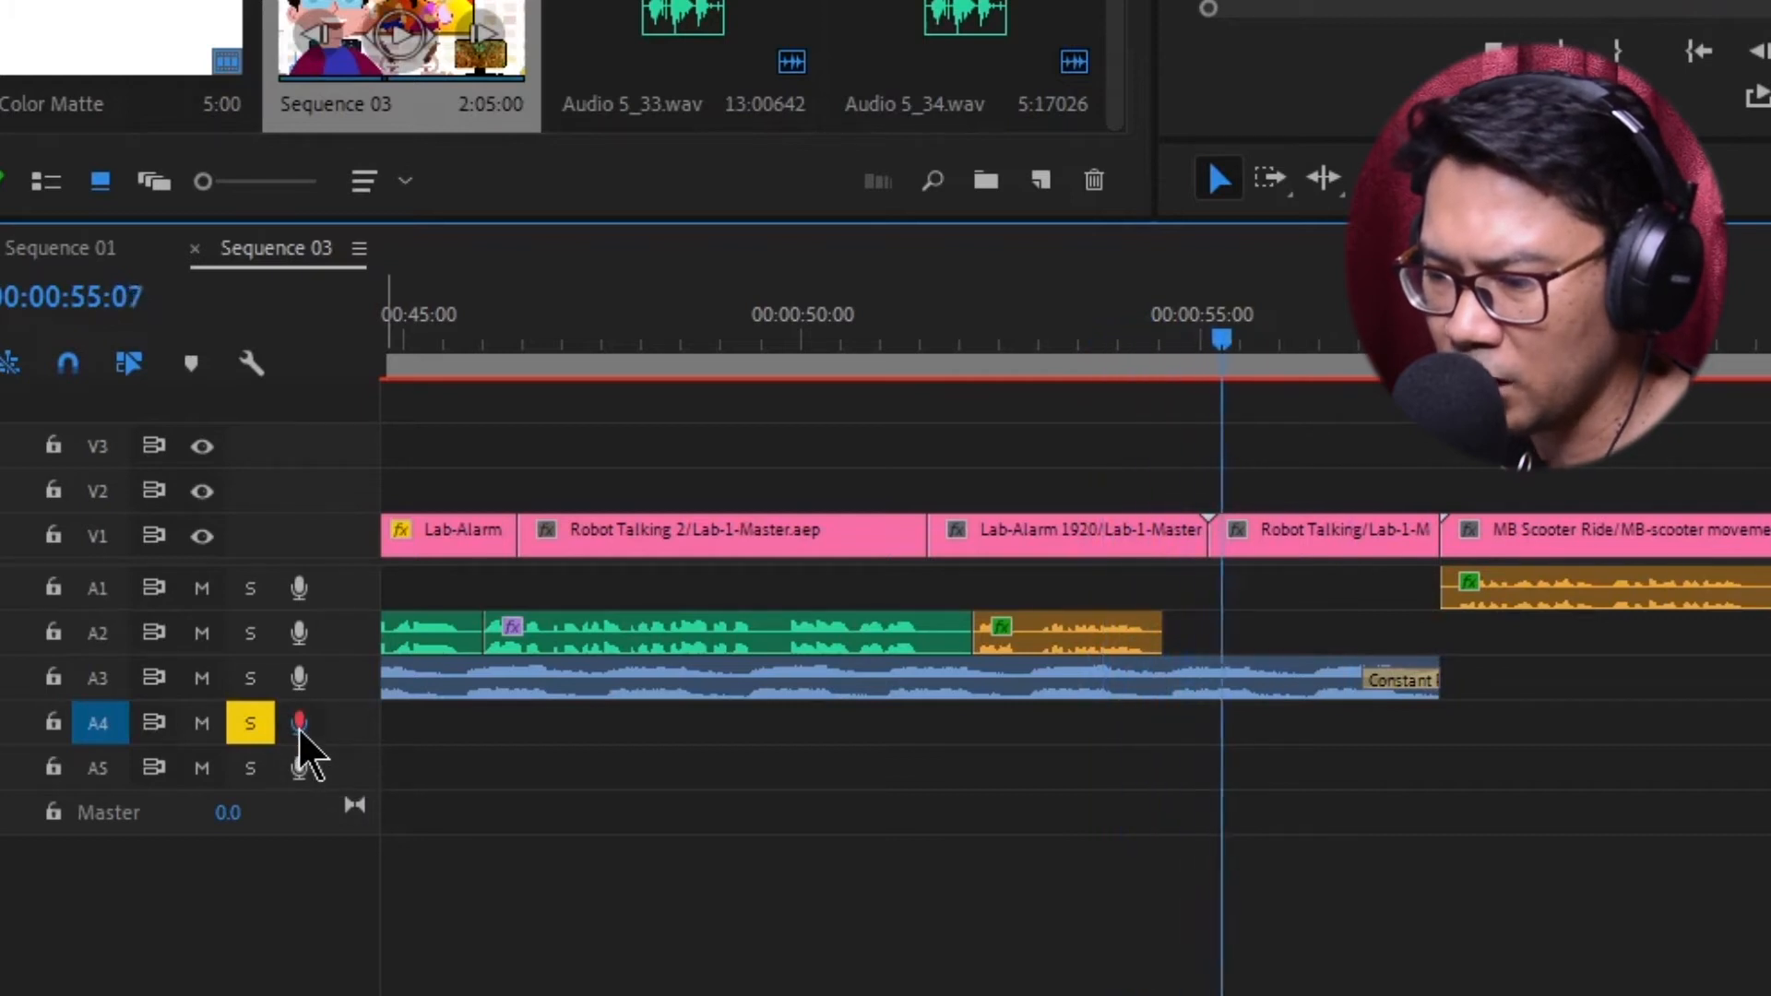
click(301, 727)
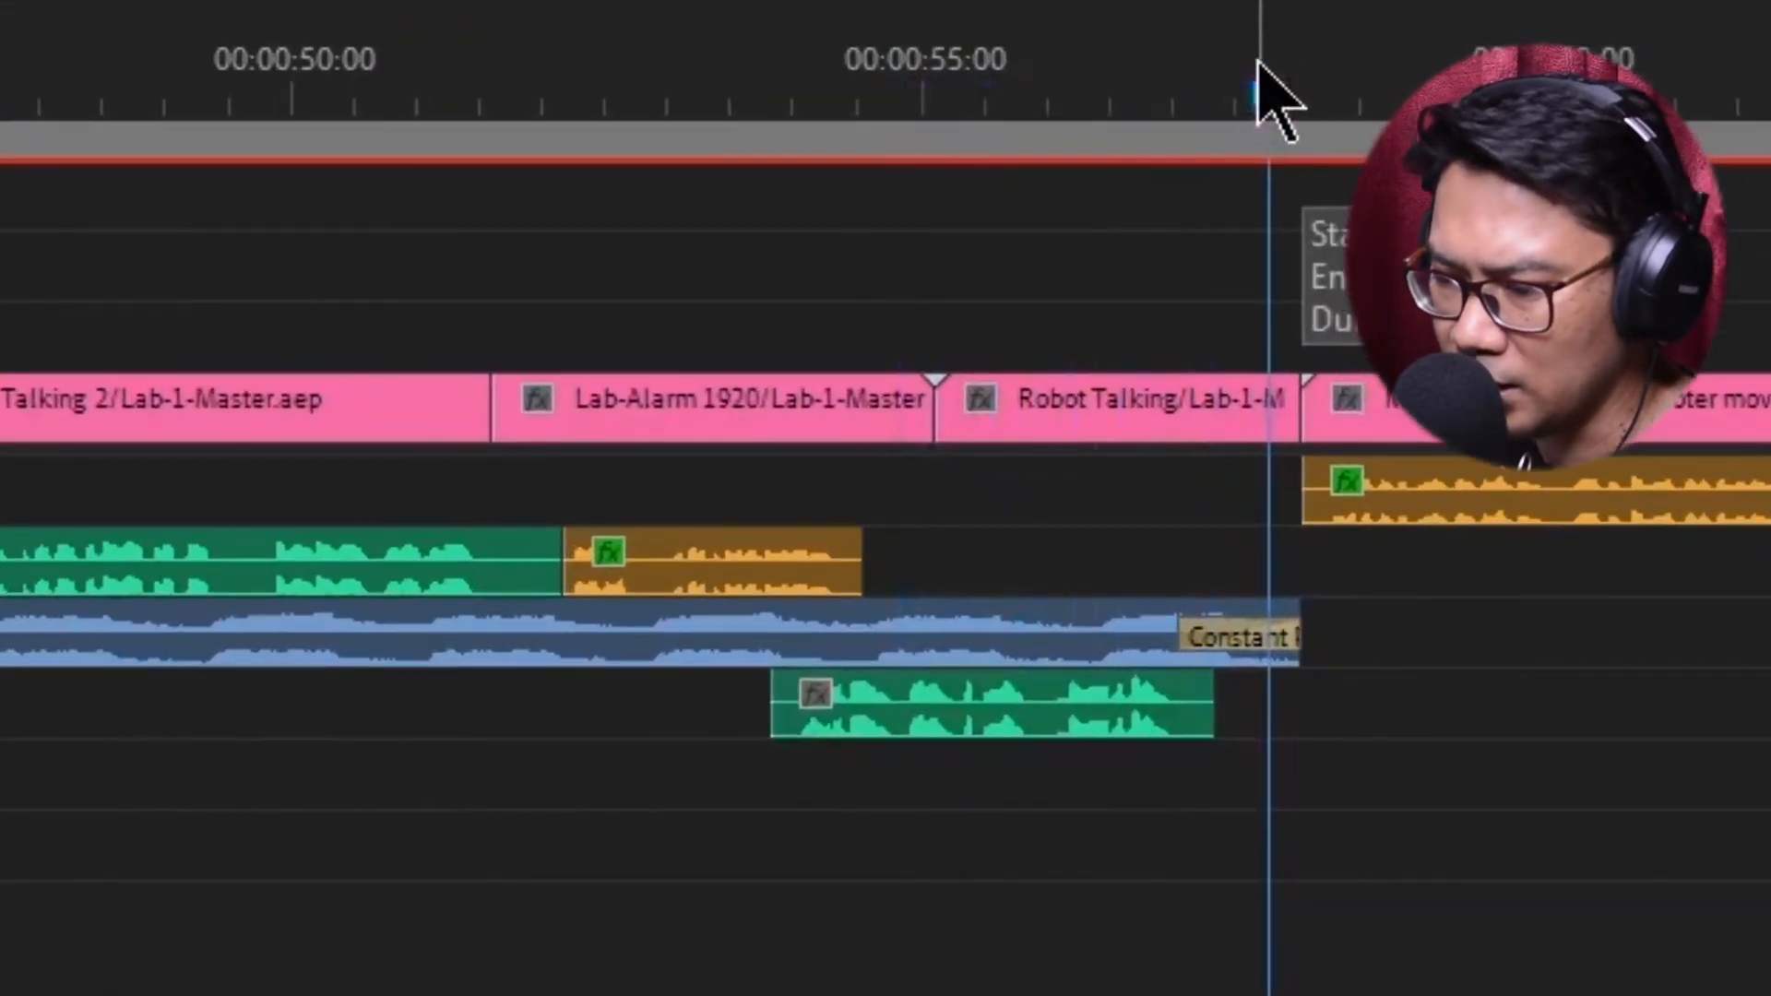
Move the recorded clip on A4 to start where the orange A2 clip ends, and play it back.
drag(1416, 320, 1136, 516)
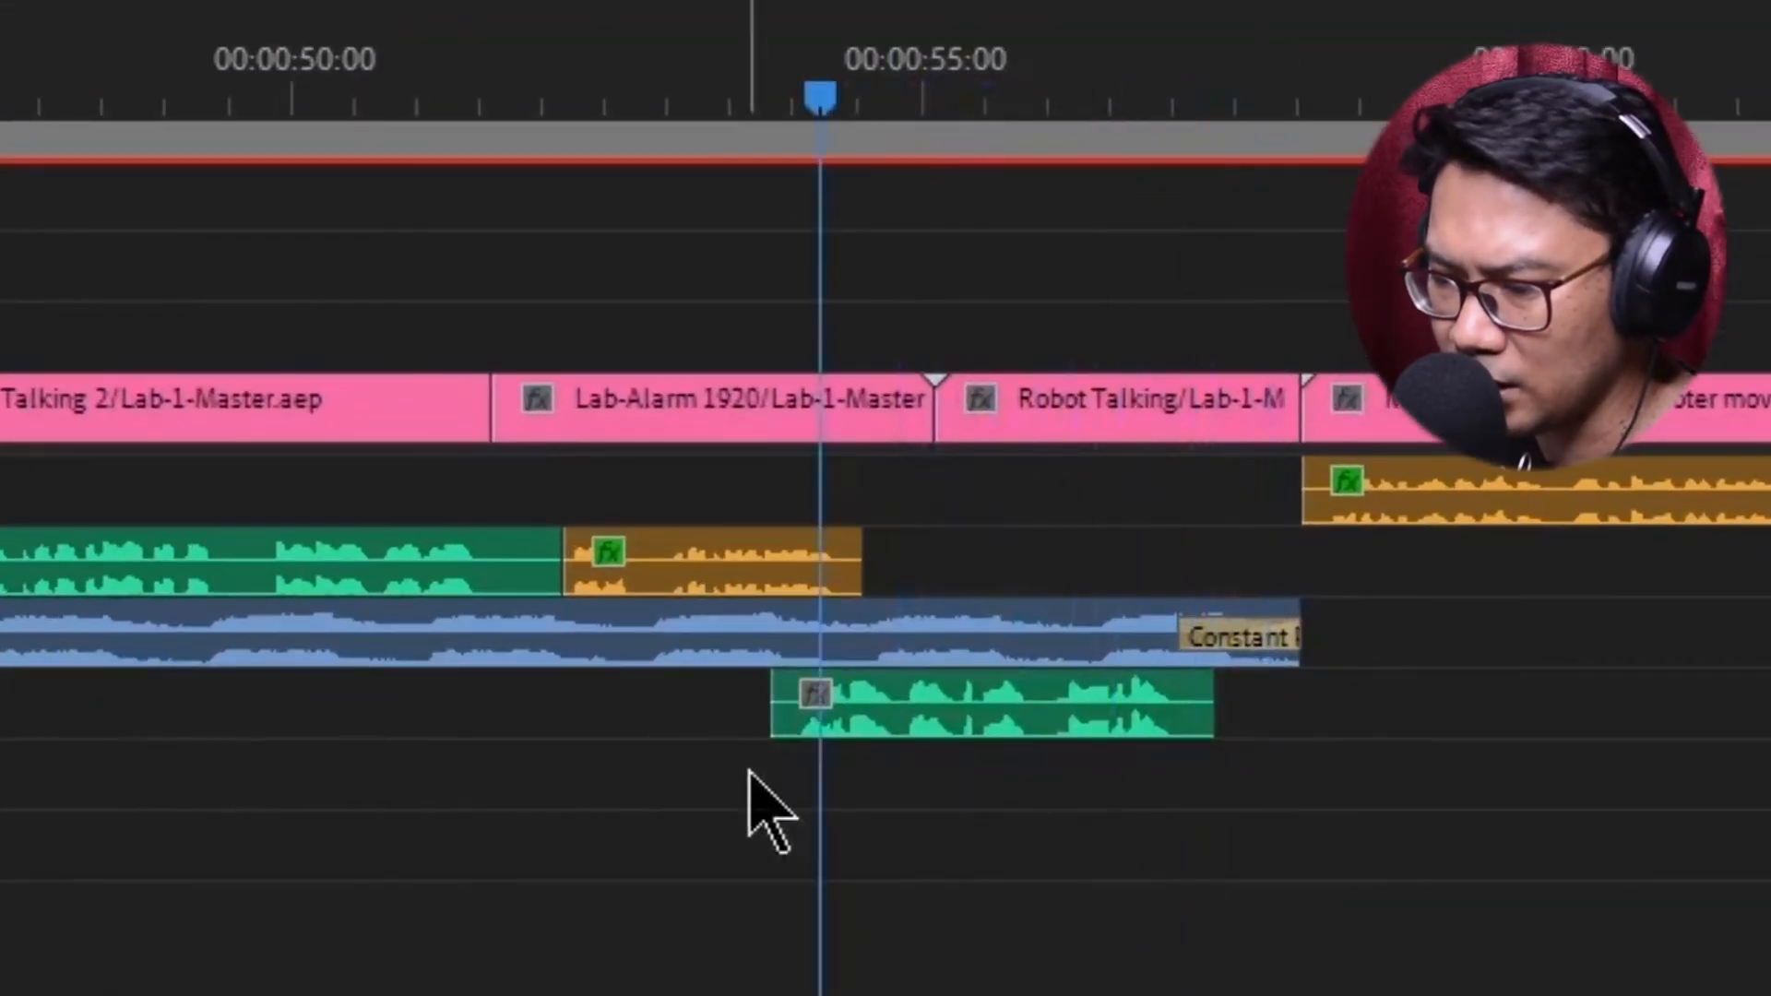
click(1232, 711)
drag(1060, 759, 1131, 735)
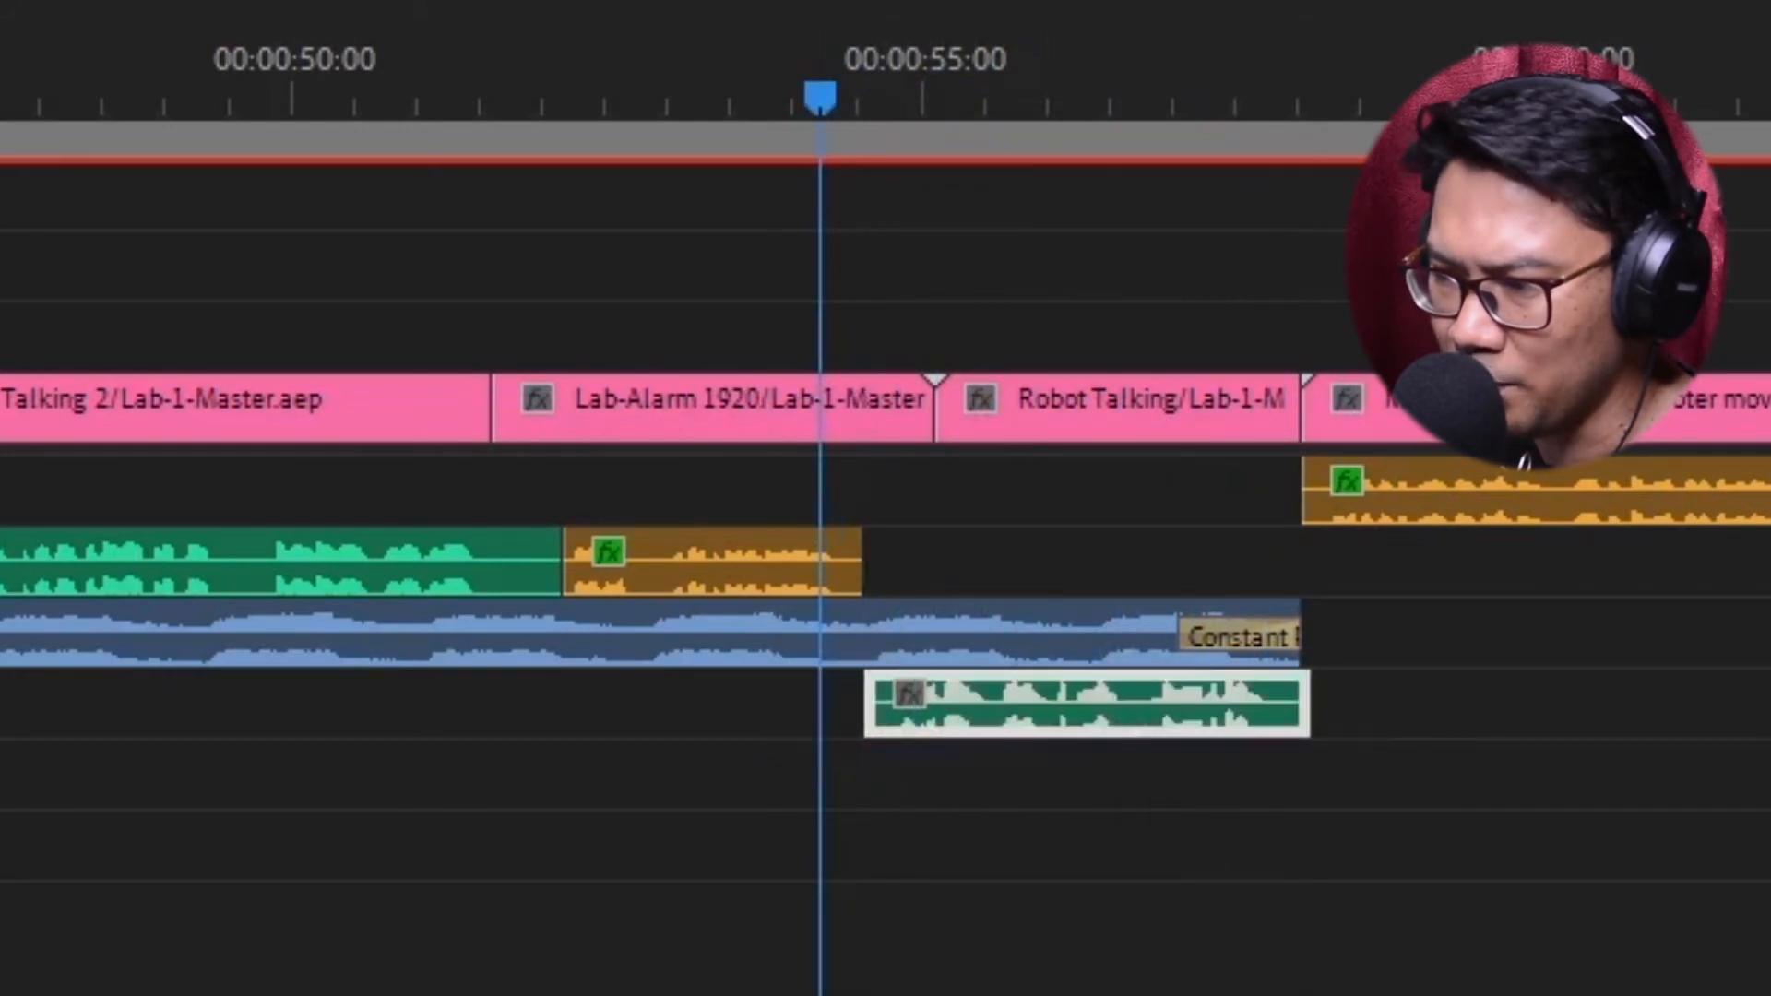
key(space)
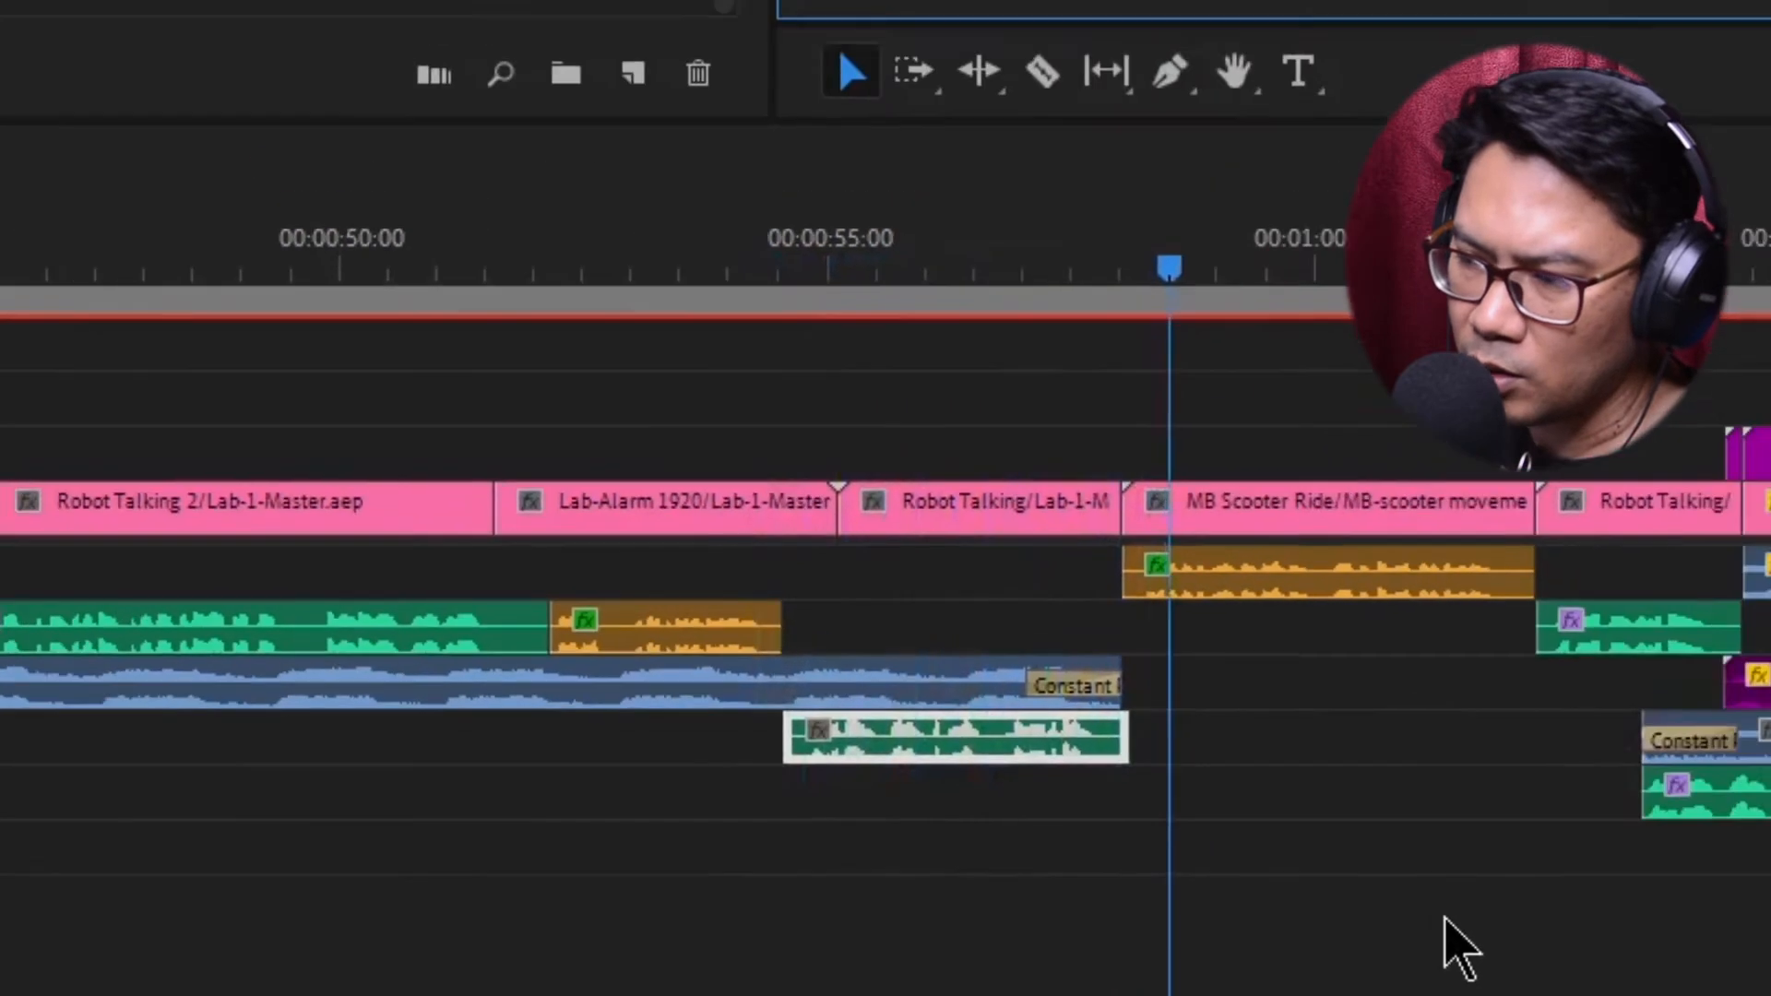
key(space)
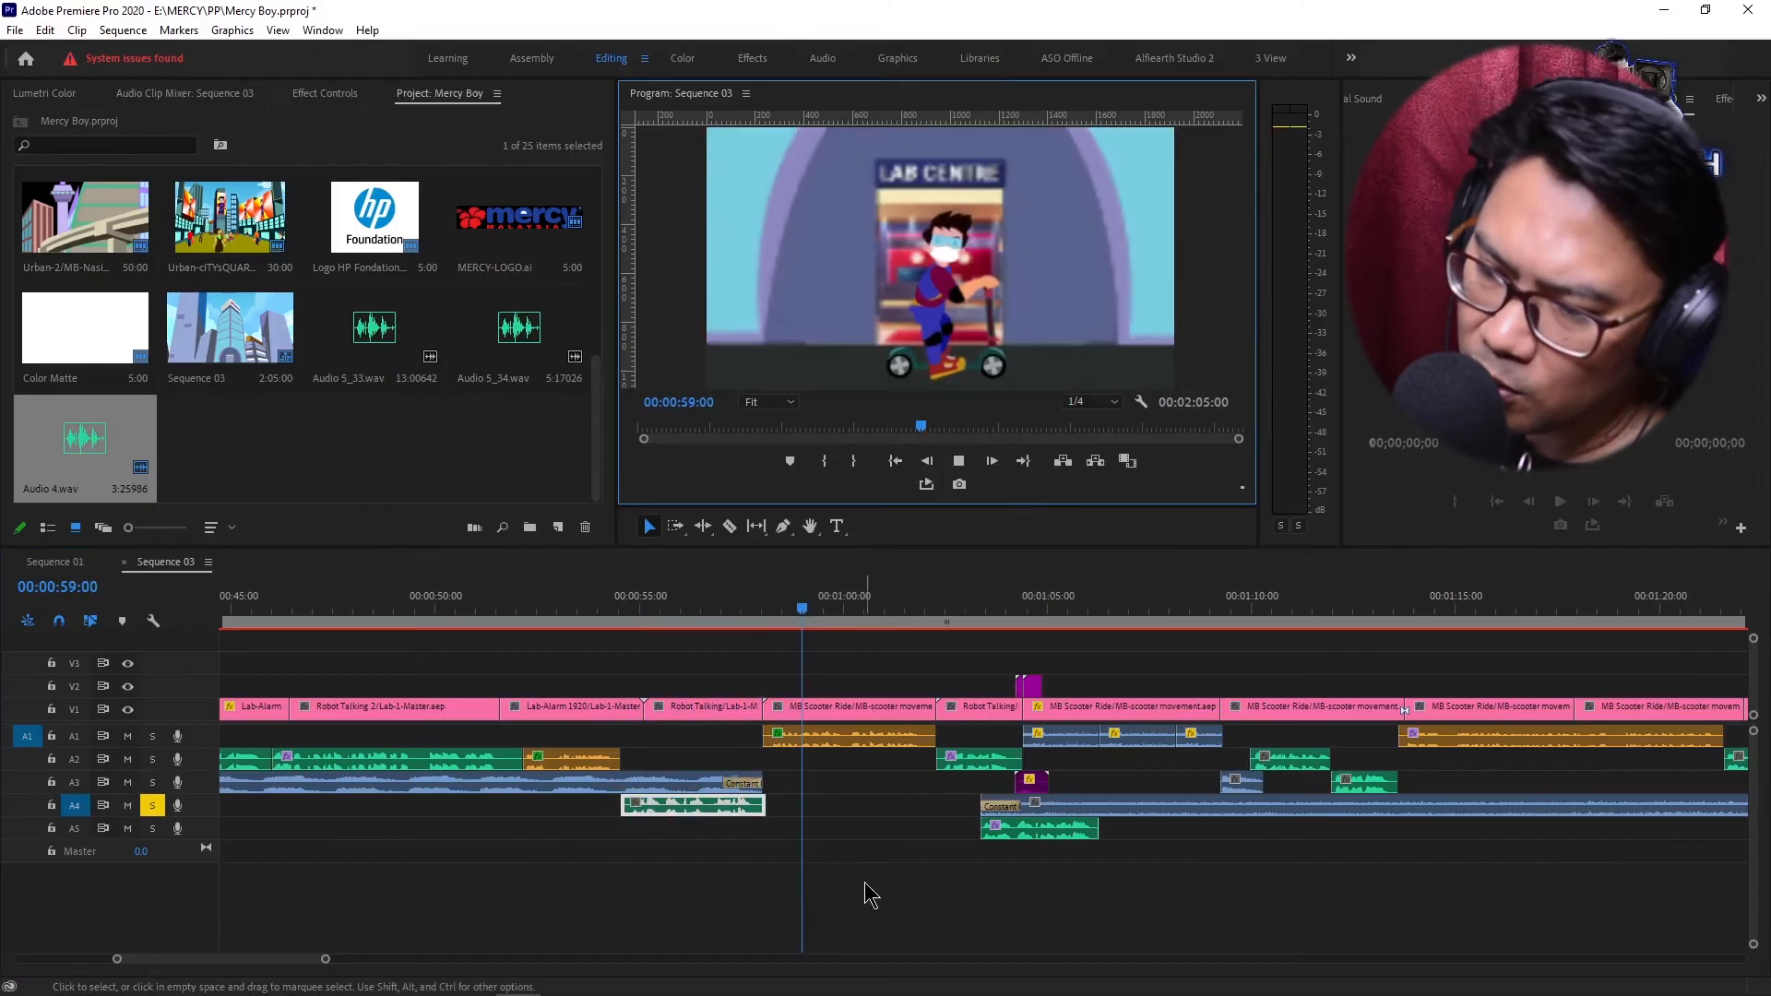
drag(755, 608, 617, 613)
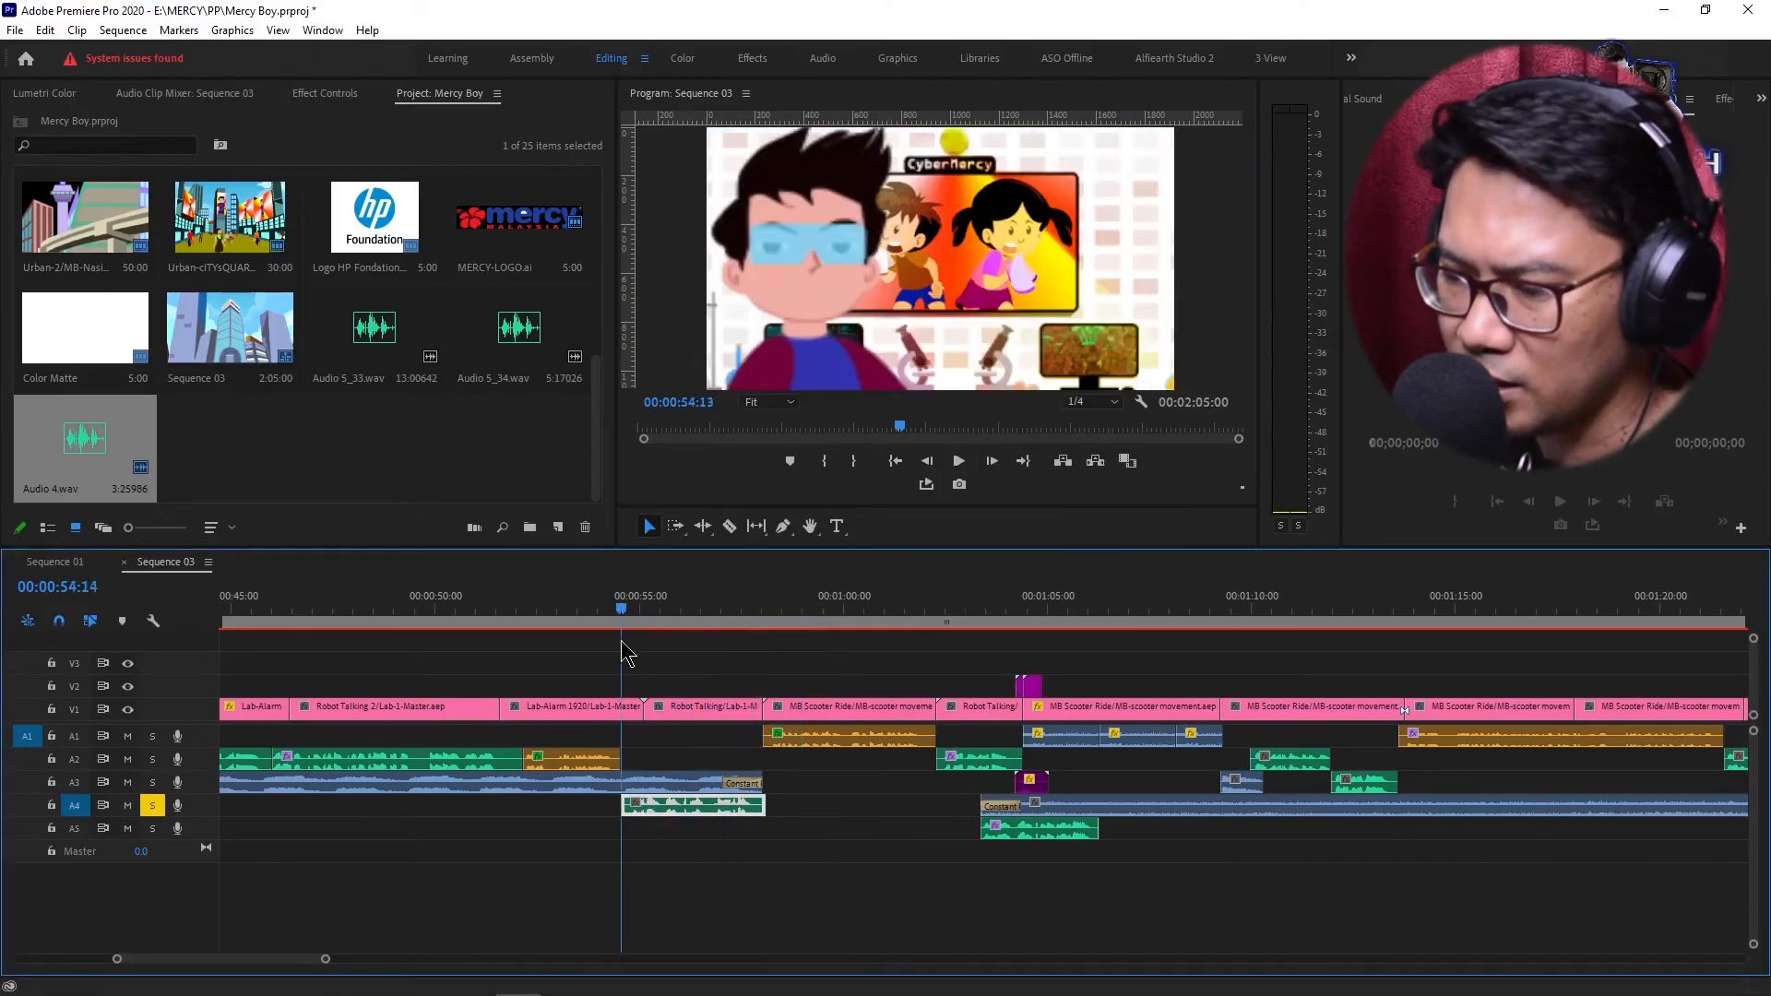
Expand track A4 to enlarge its waveform, and audition the soloed voice-over clip.
double_click(201, 806)
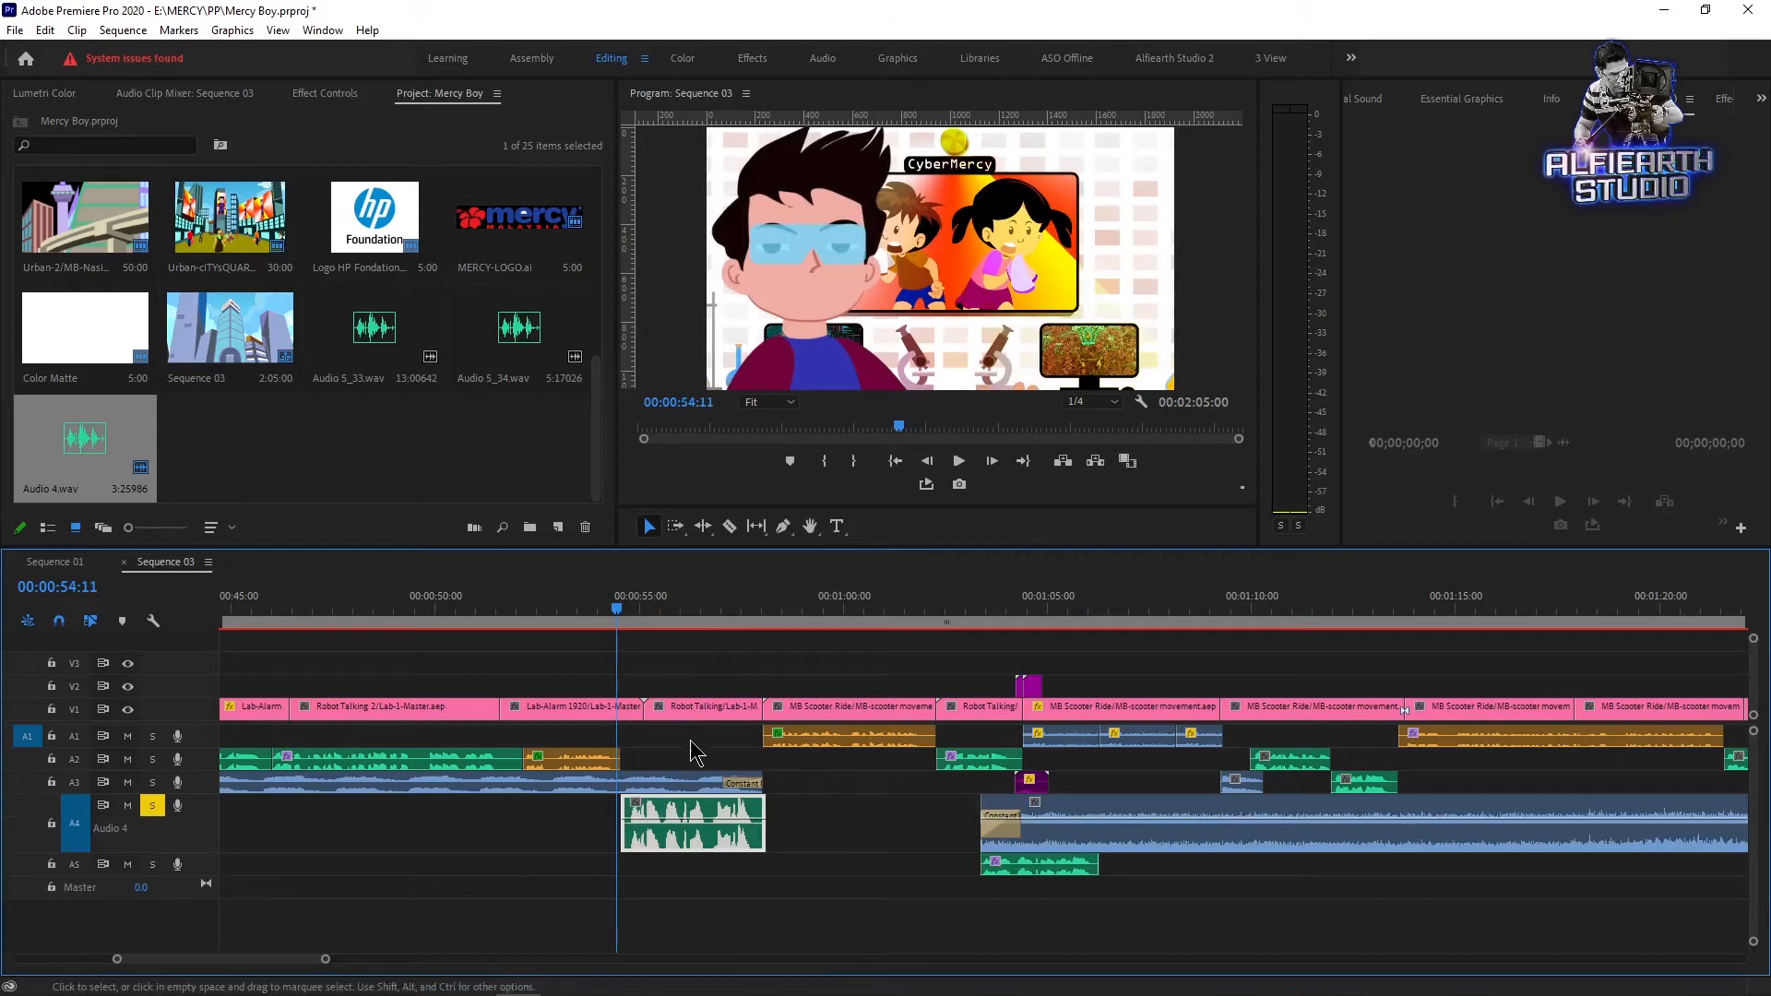
click(695, 610)
drag(614, 645, 632, 651)
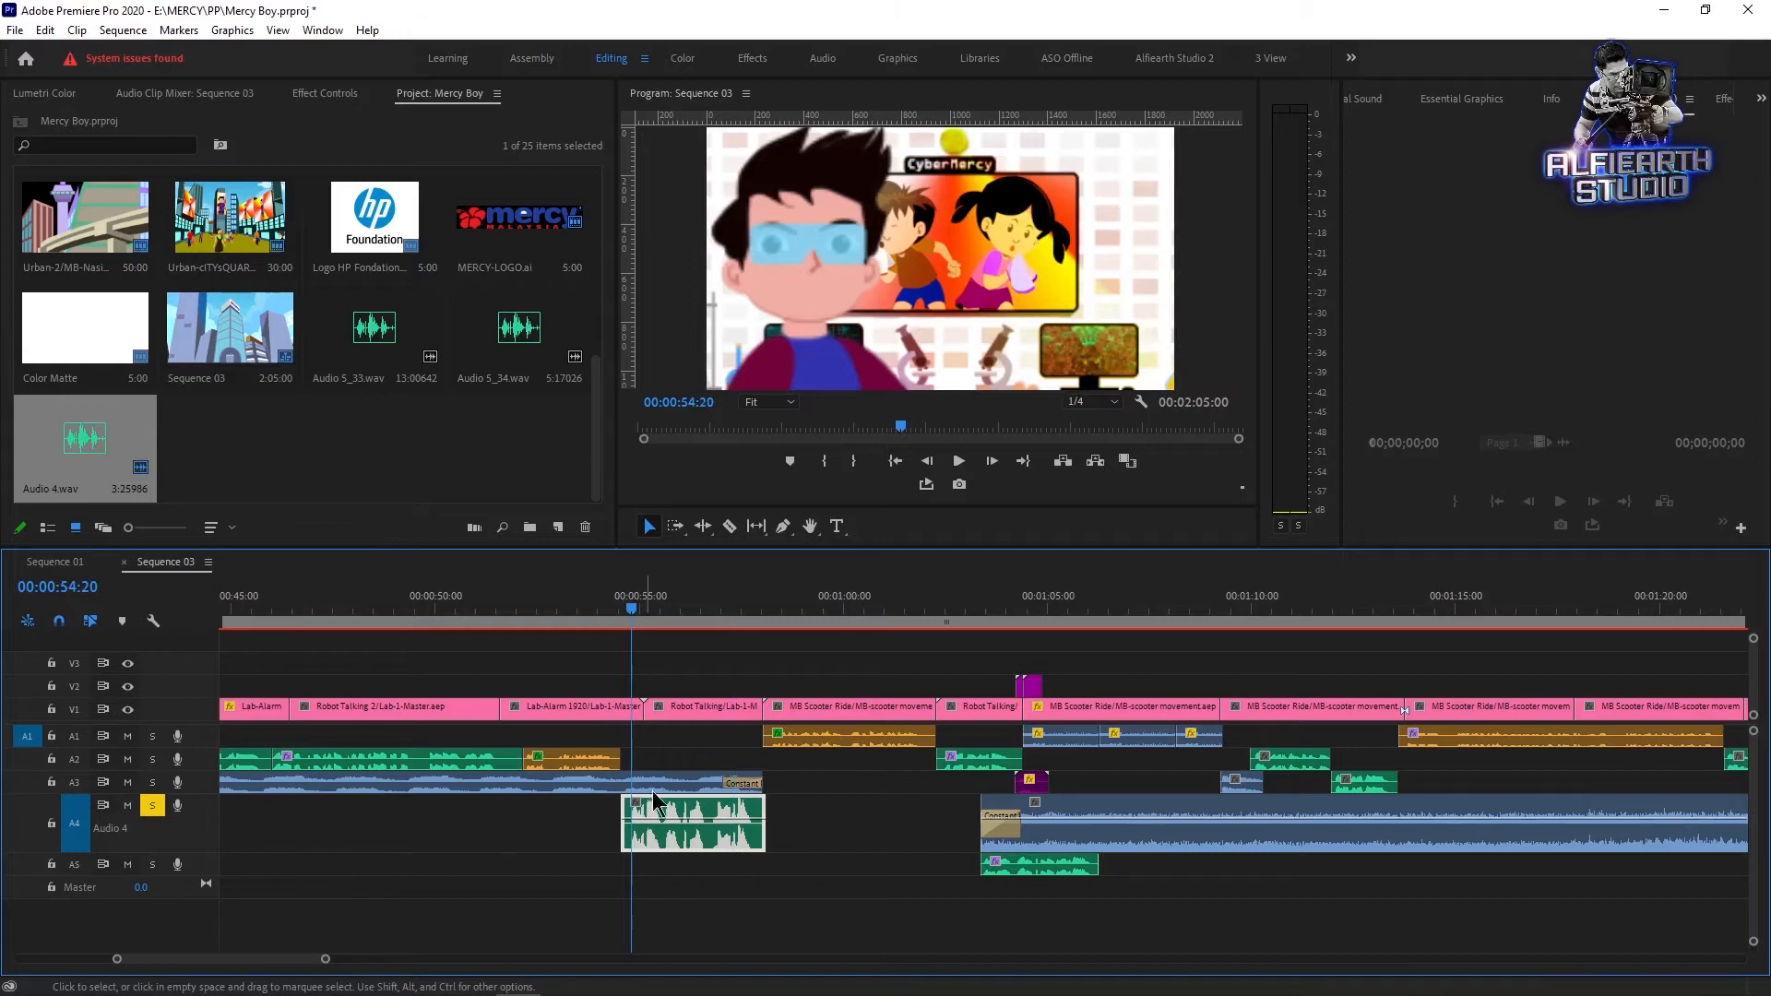
drag(596, 609, 494, 611)
click(954, 463)
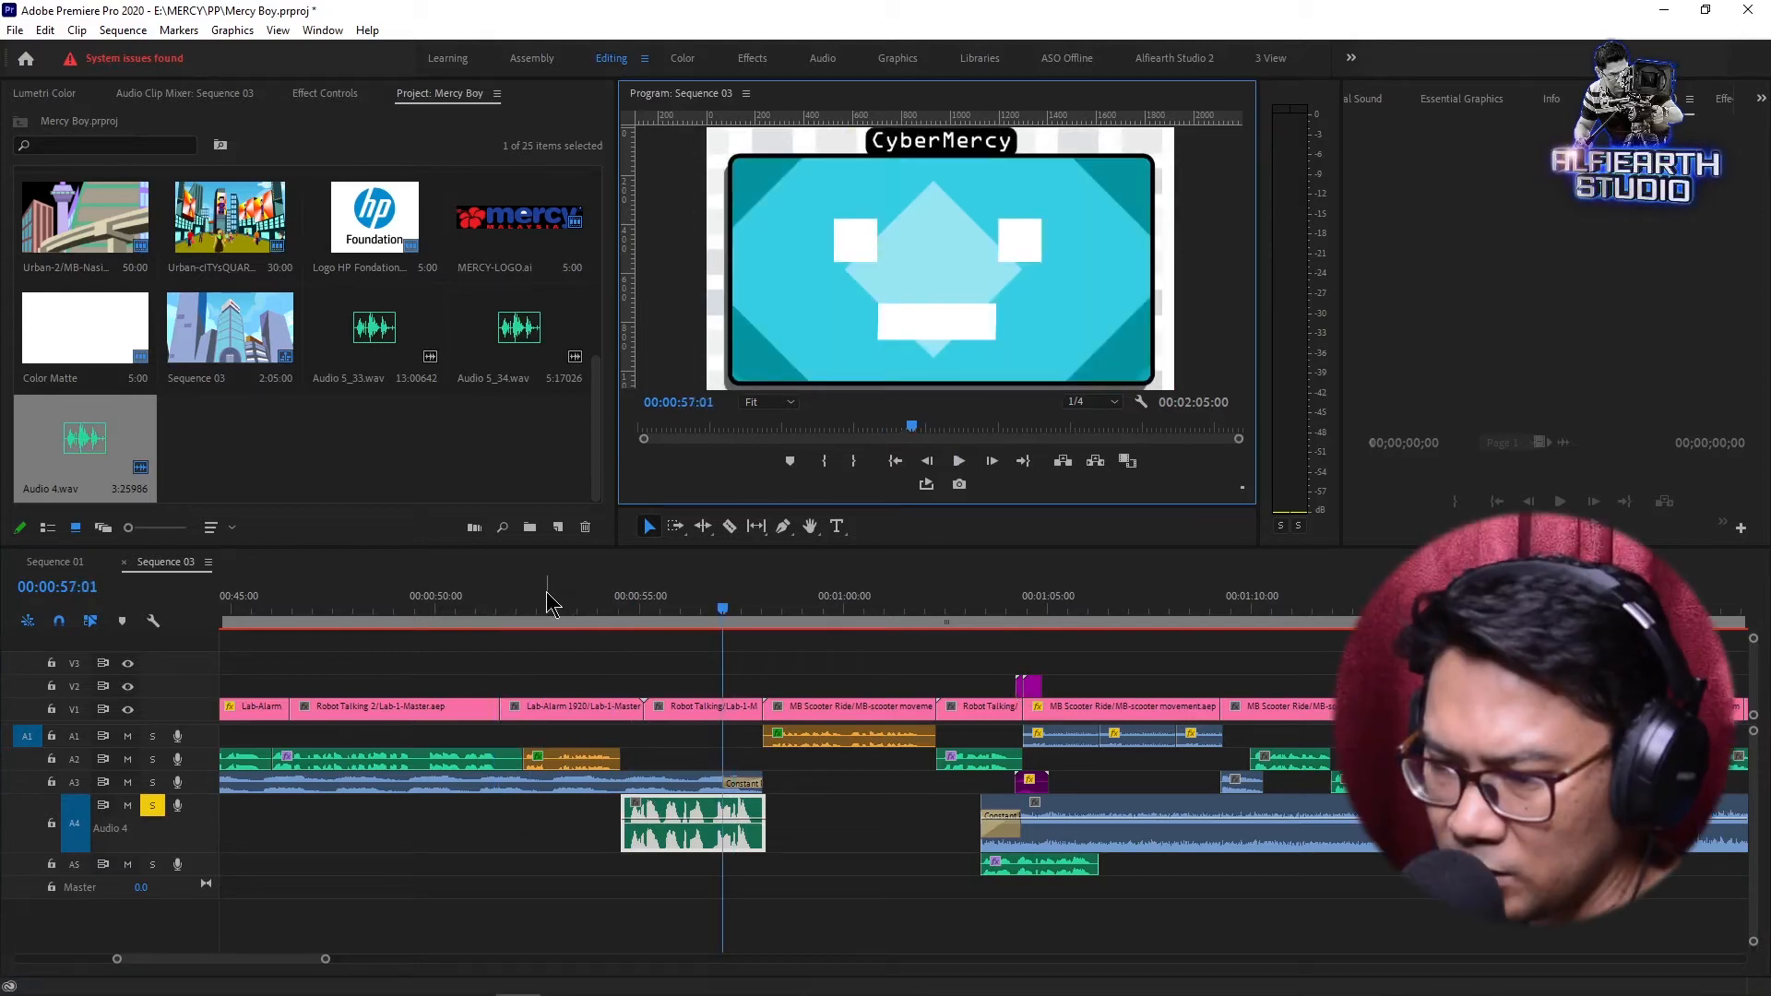
drag(545, 609, 496, 613)
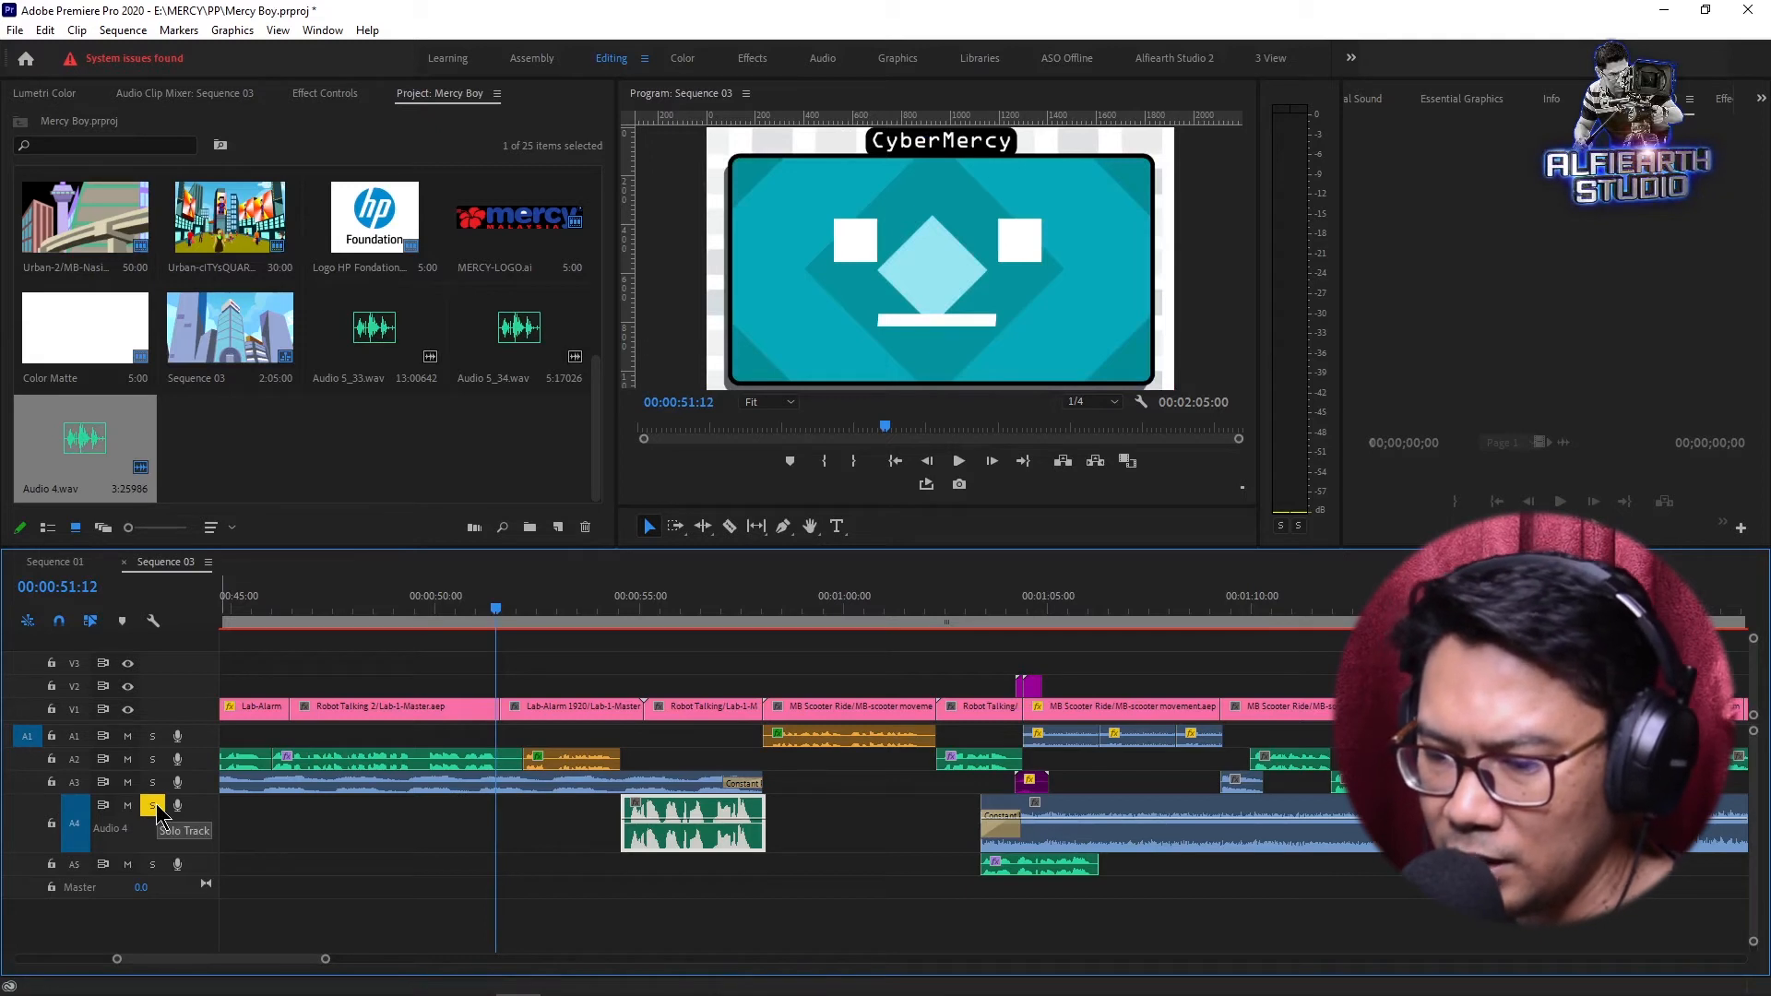
Turn off solo on track A4, and play the voice-over together with all the other audio tracks.
click(153, 808)
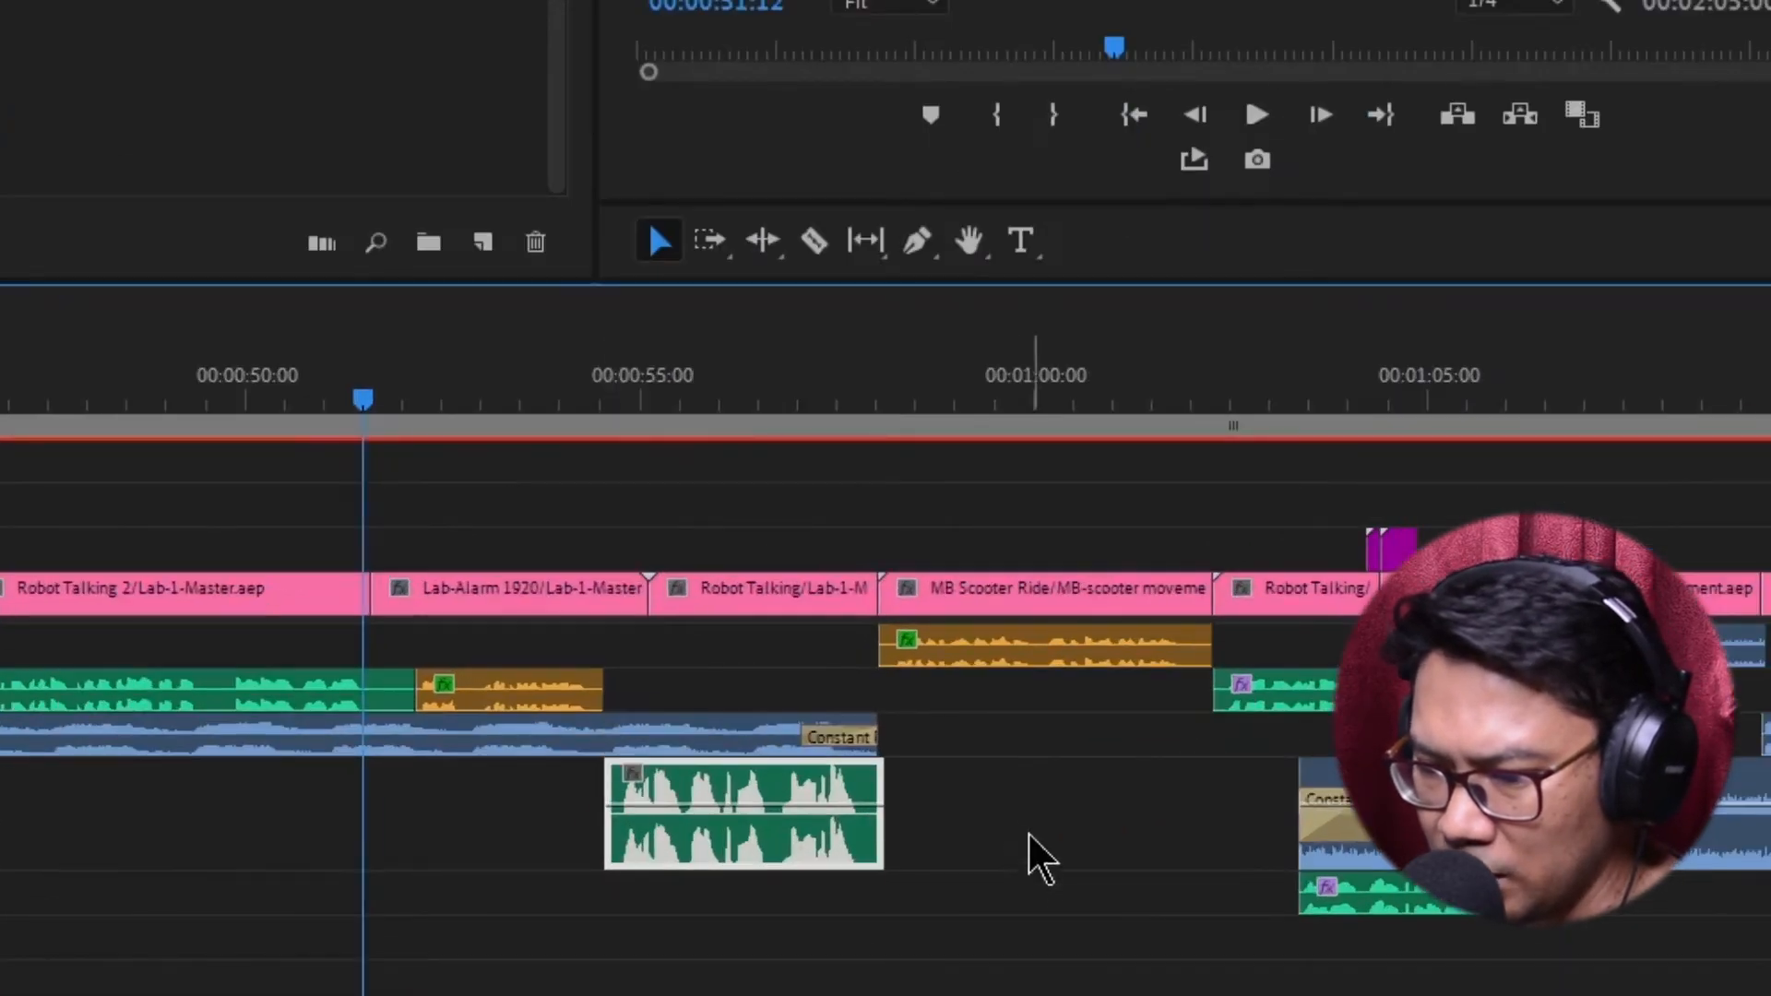
click(1027, 844)
drag(978, 805, 682, 913)
click(1252, 111)
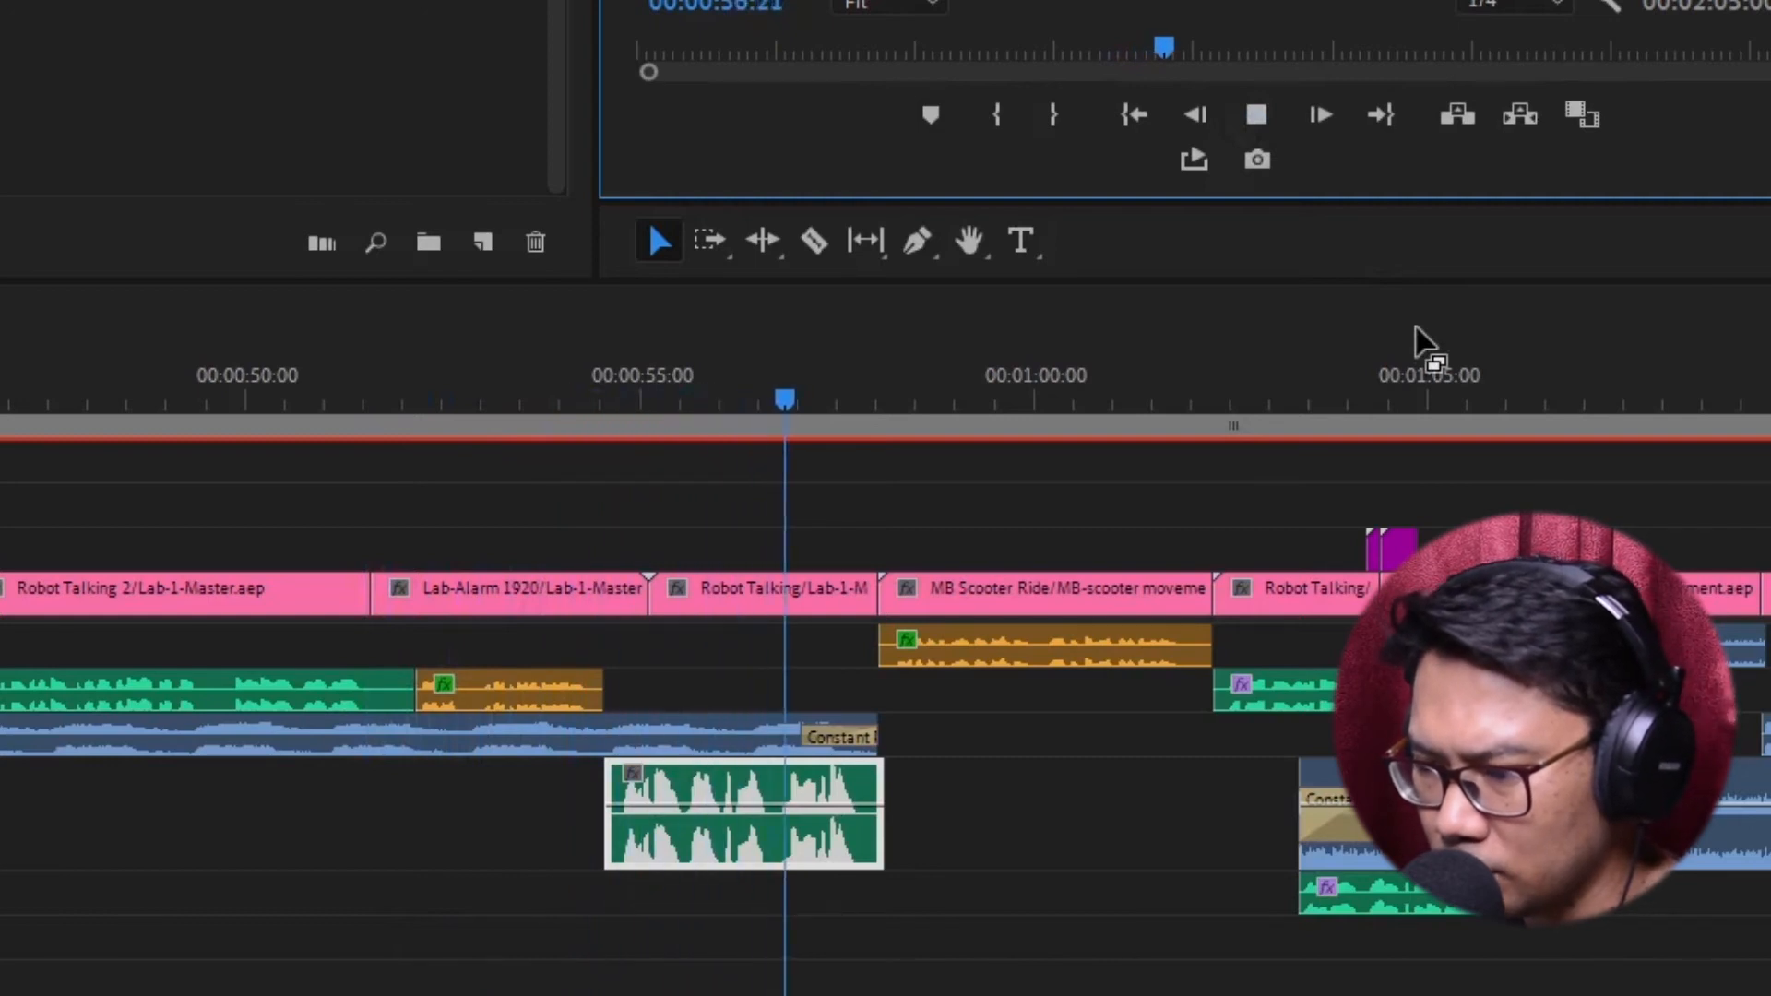
key(space)
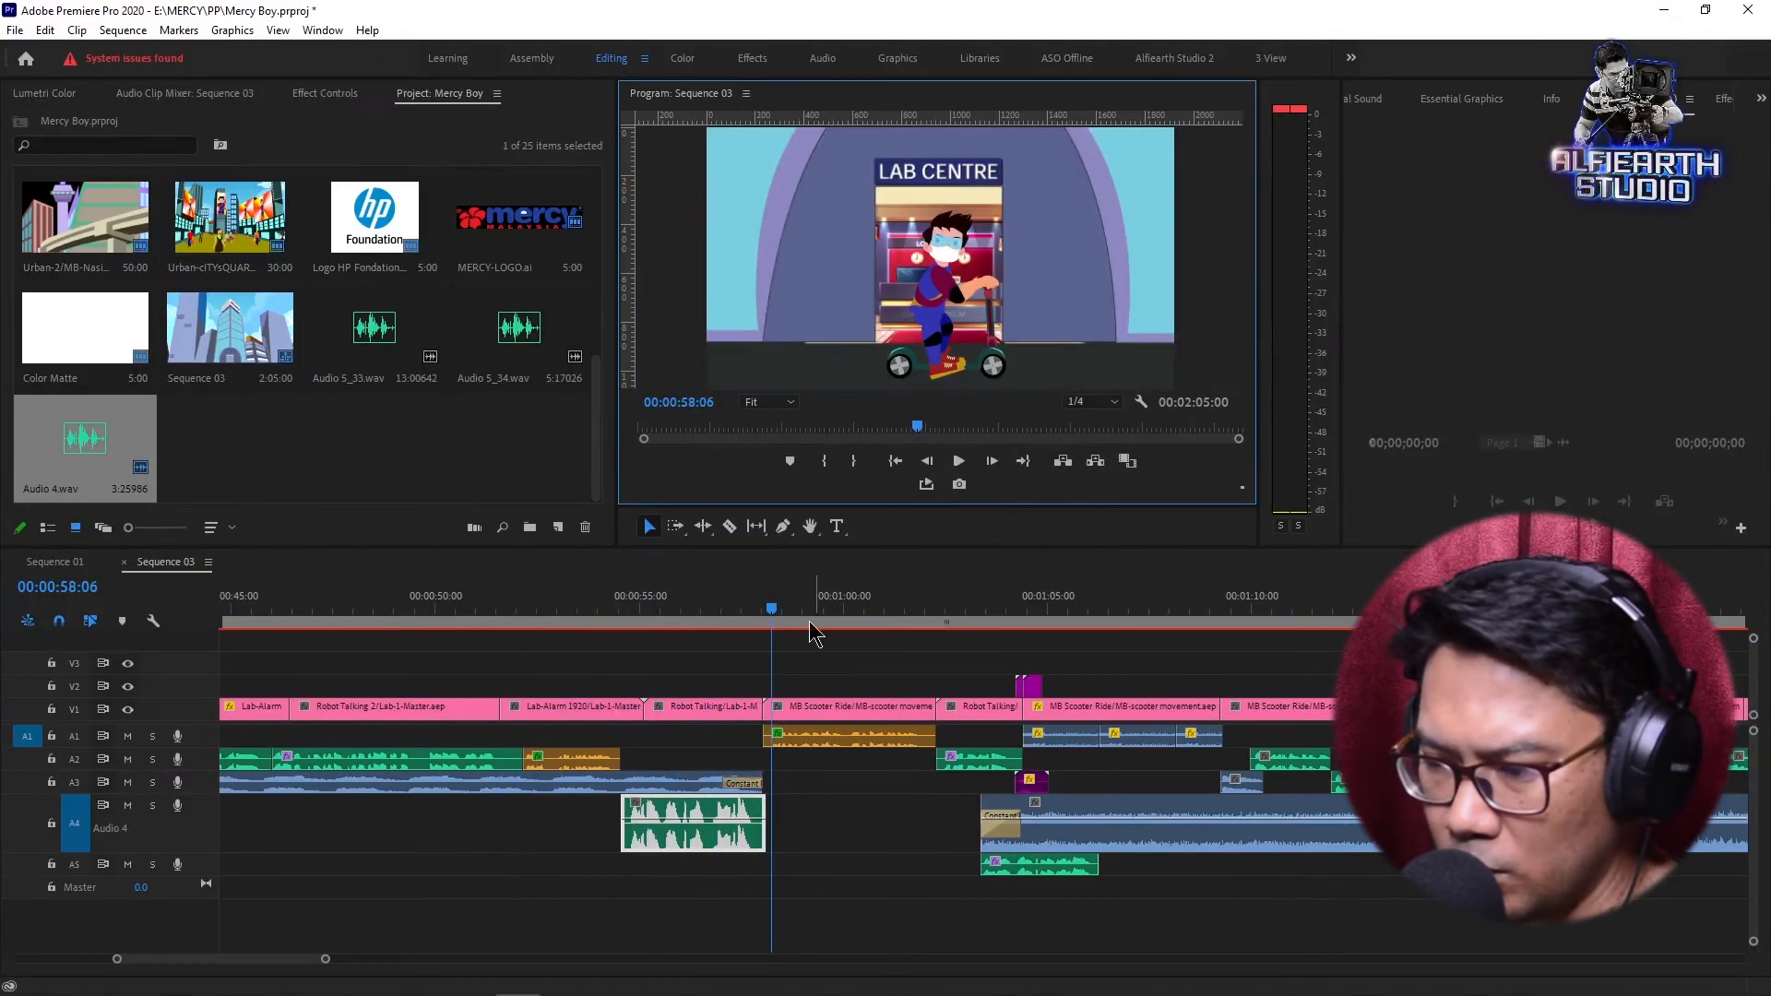
drag(772, 609, 473, 623)
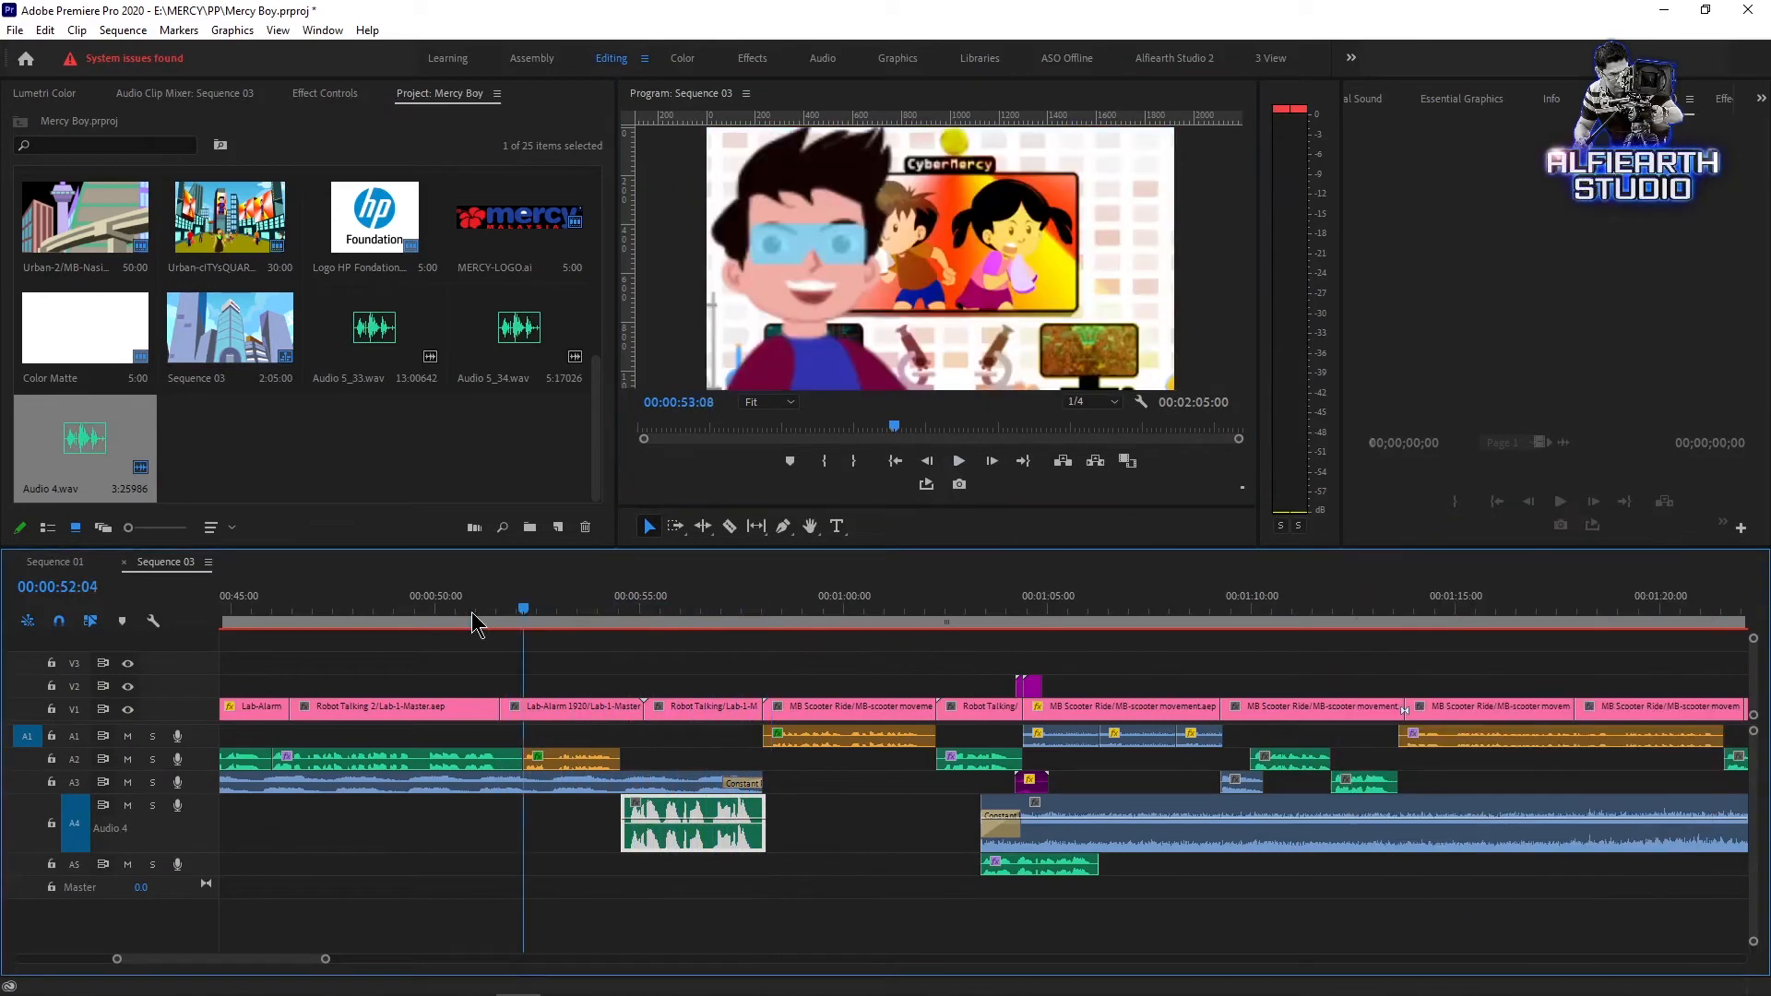
click(958, 461)
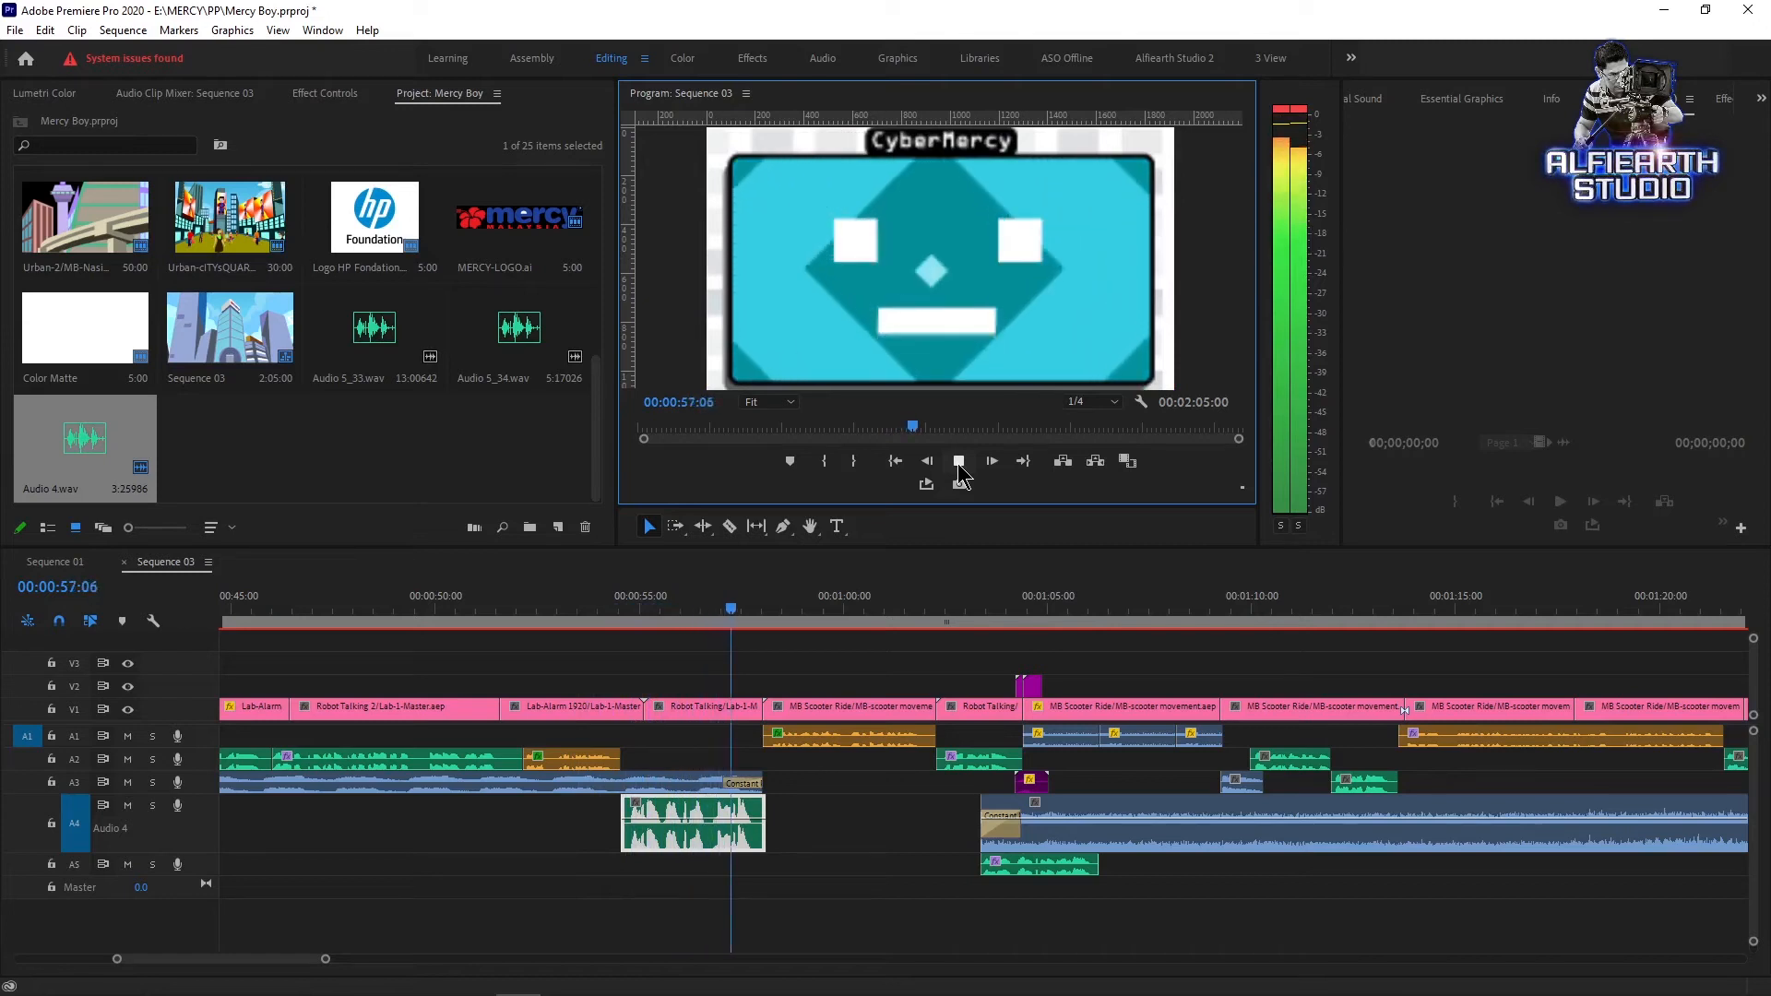
Move the recorded voice-over clip from A4 to track A5, just after the green clip there.
click(599, 609)
drag(662, 830, 1156, 873)
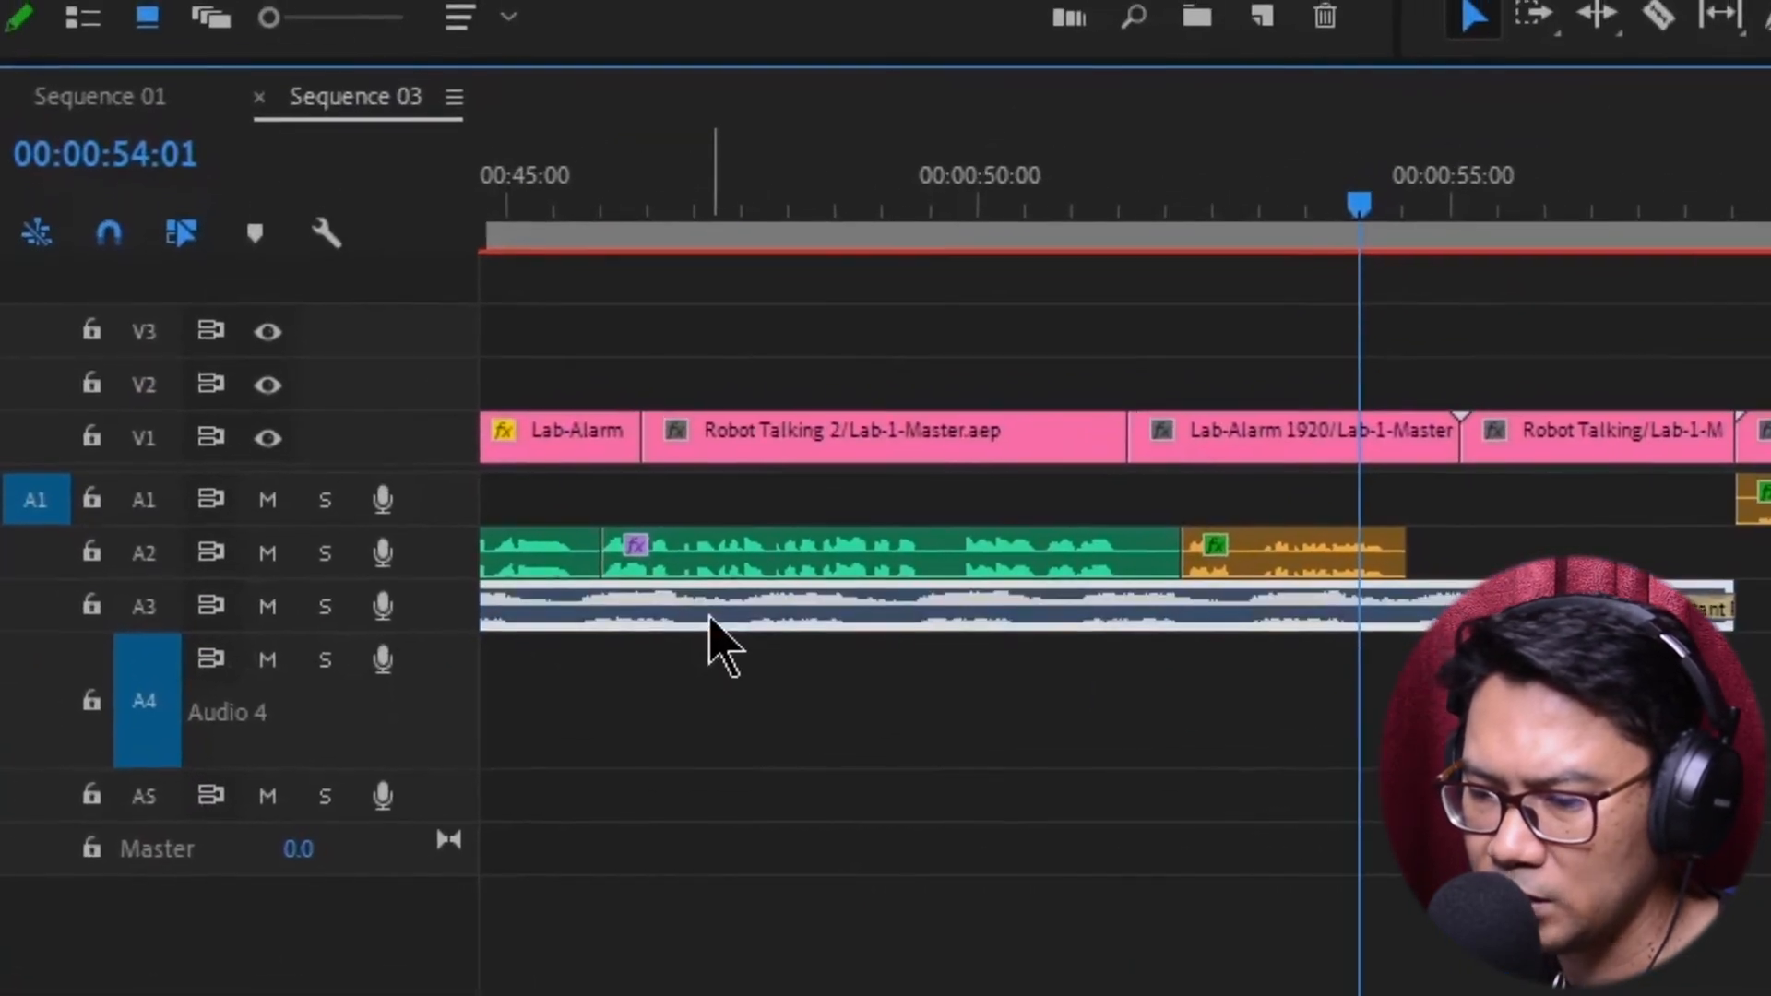
Mute audio tracks A1, A2 and A3 in Sequence 03.
click(688, 496)
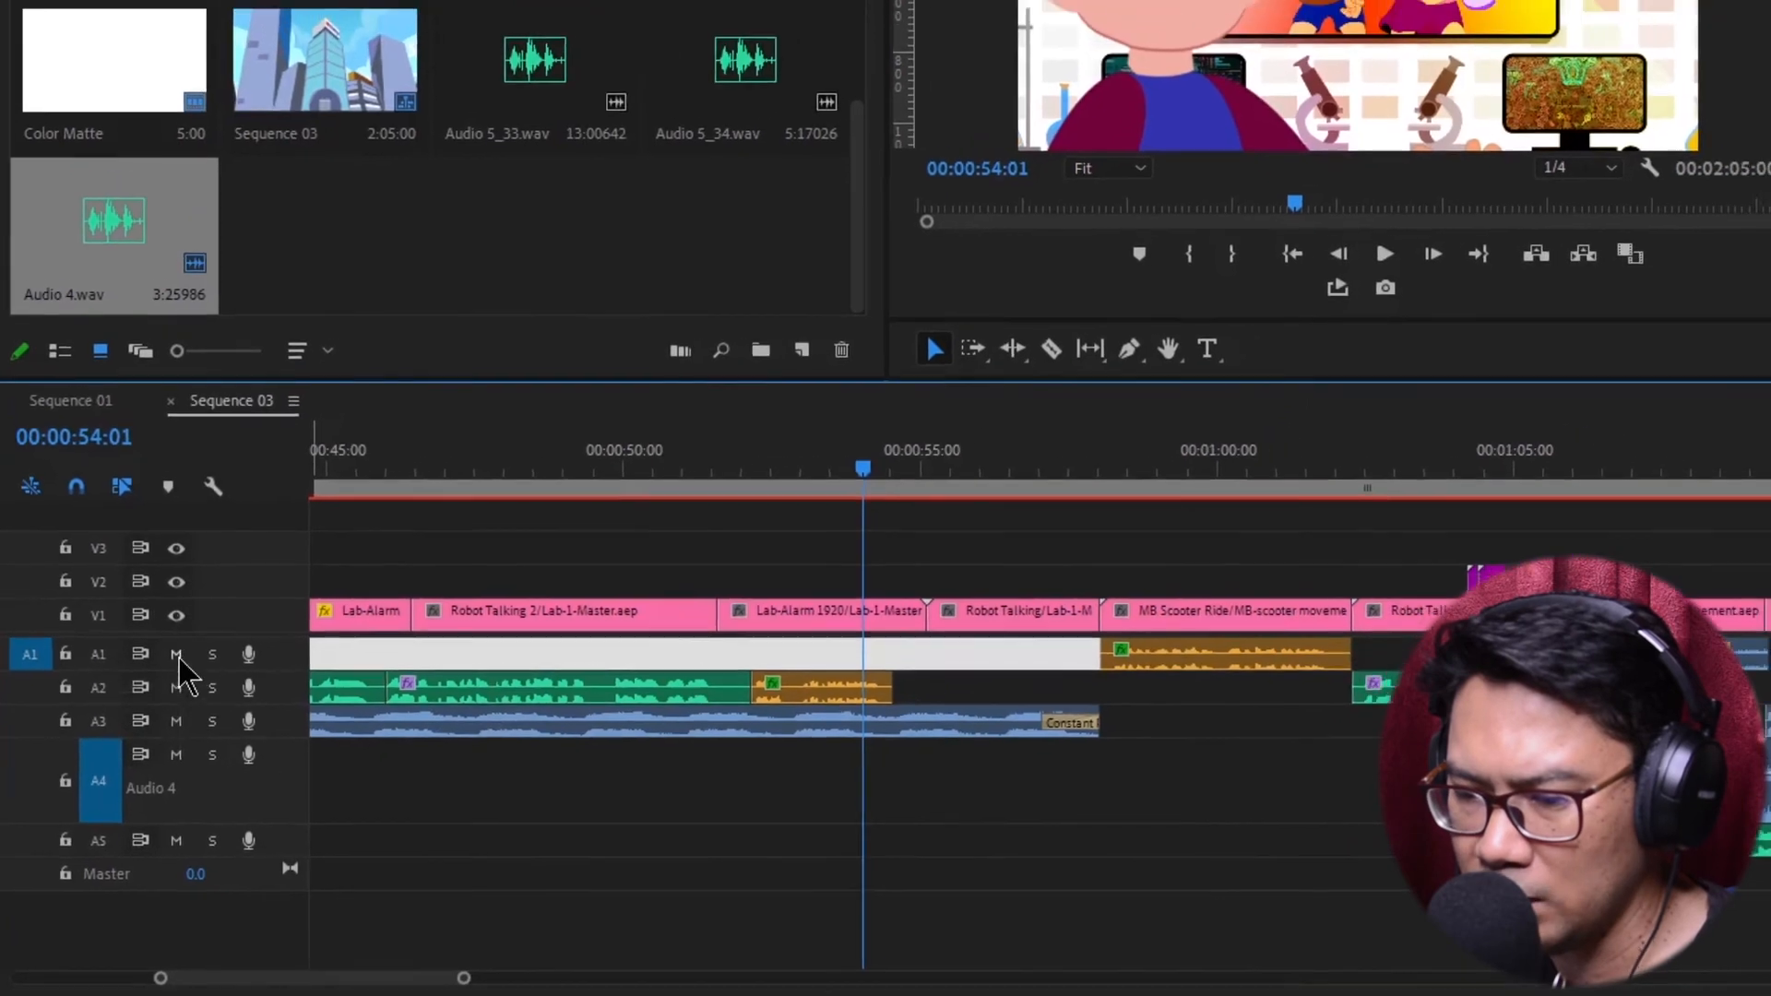
click(176, 655)
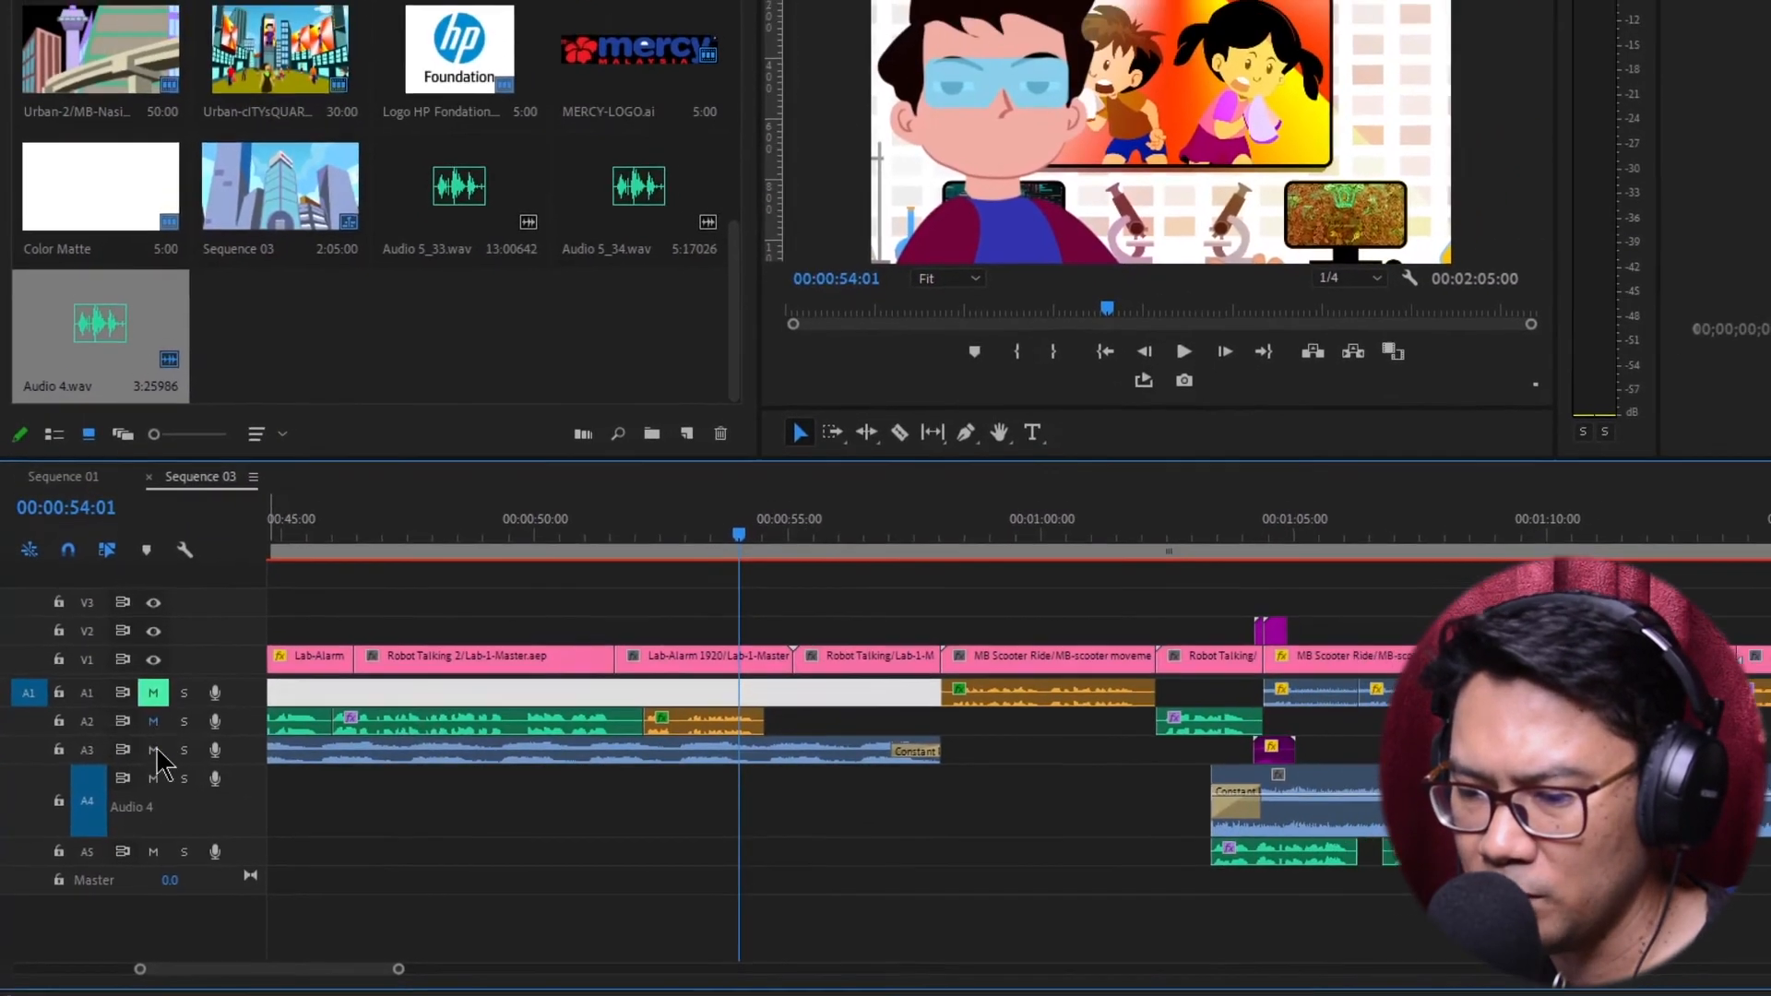
click(153, 722)
click(154, 750)
Record a new voice-over take onto track A4, starting at 00:00:54:07 and stopping around 00:00:58.
drag(739, 535, 825, 535)
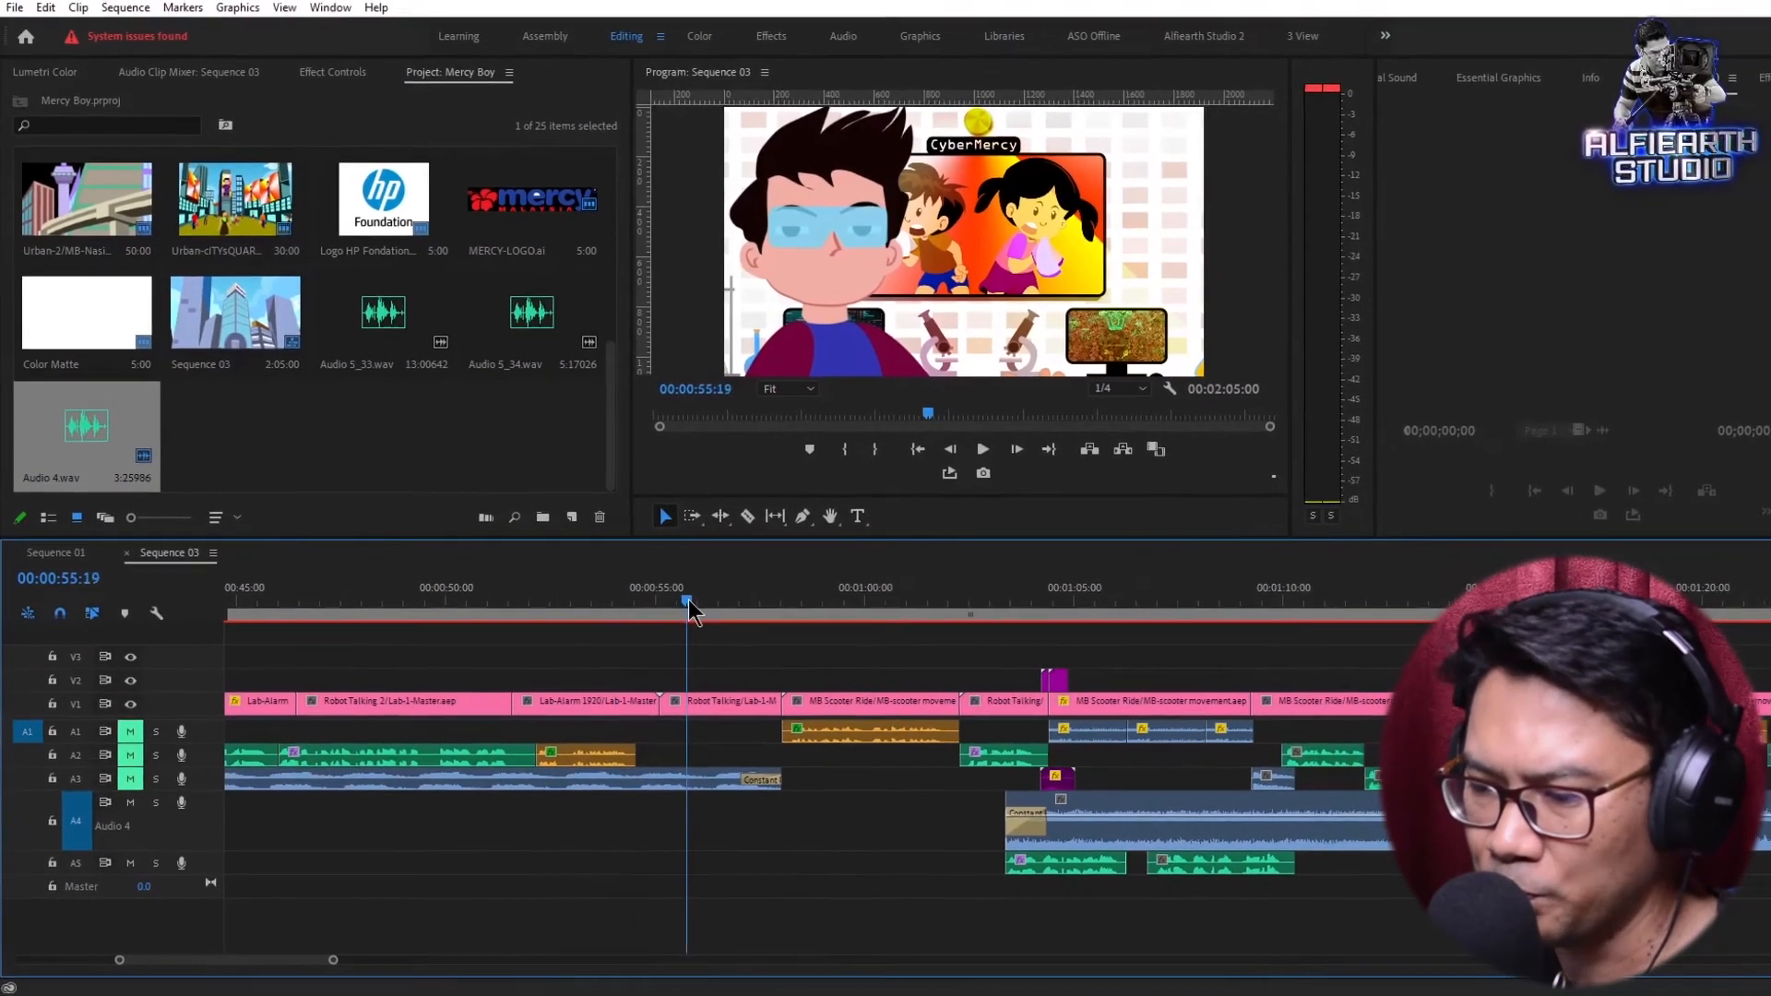
drag(689, 609, 539, 611)
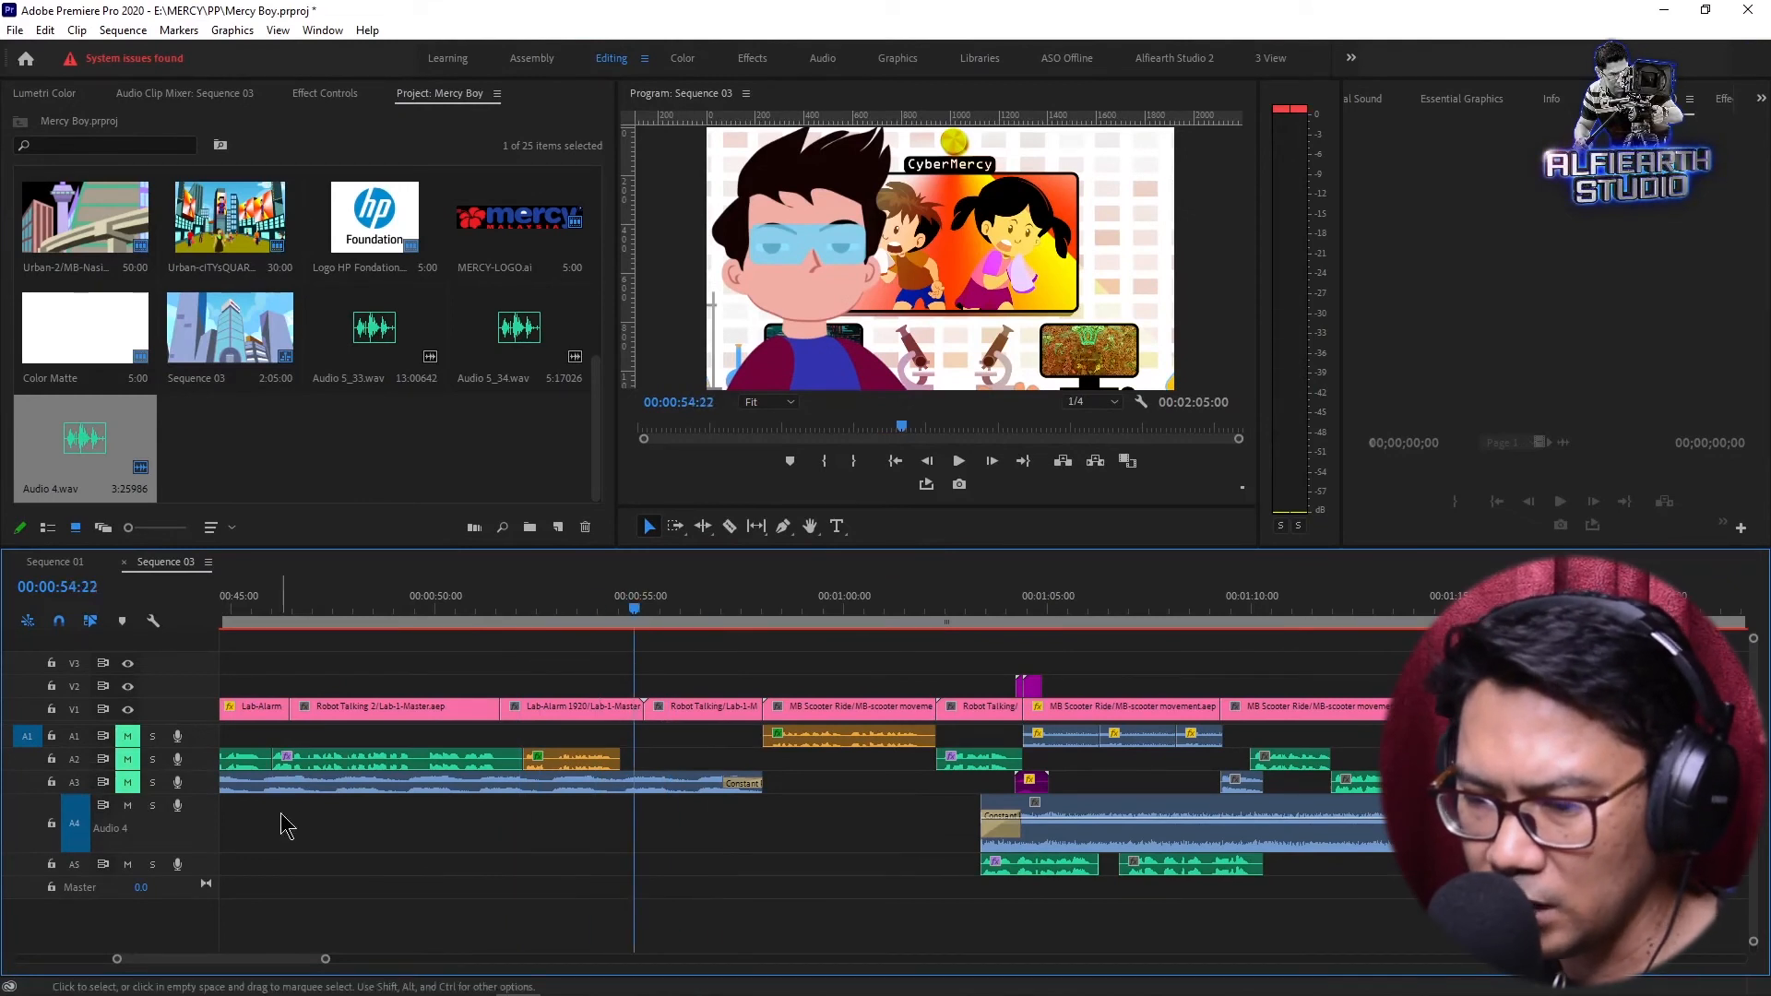
click(327, 823)
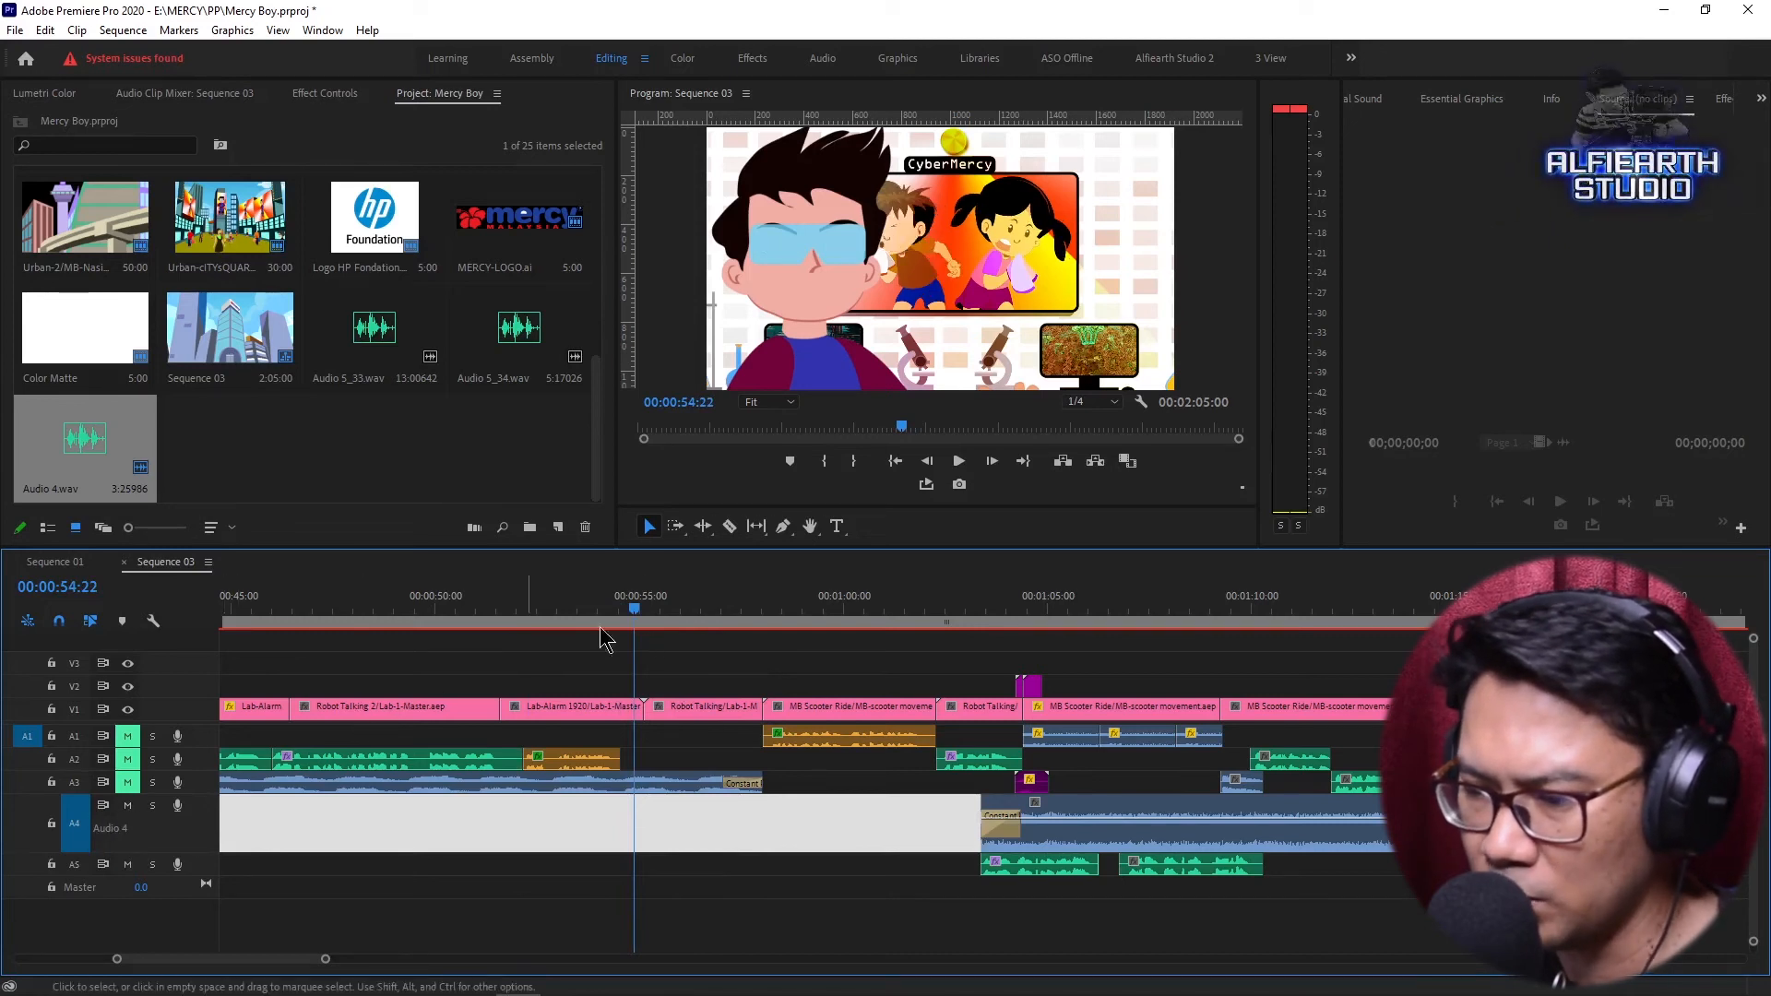
drag(623, 628, 579, 696)
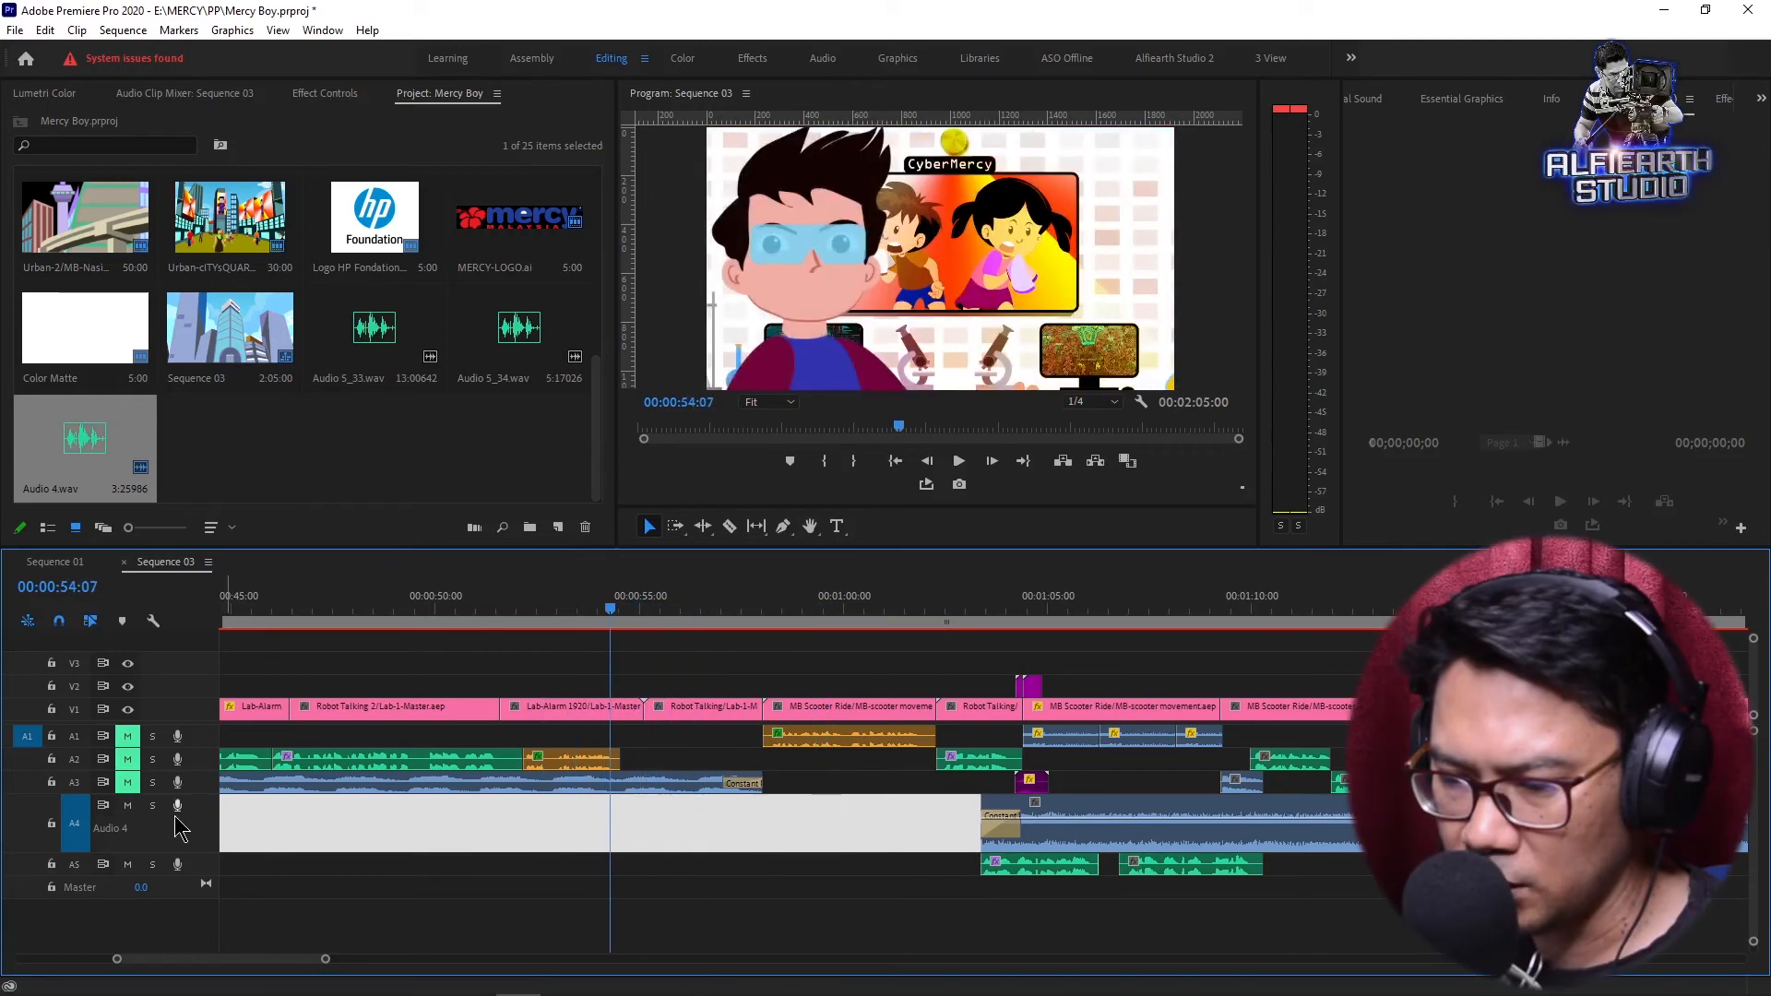
click(178, 807)
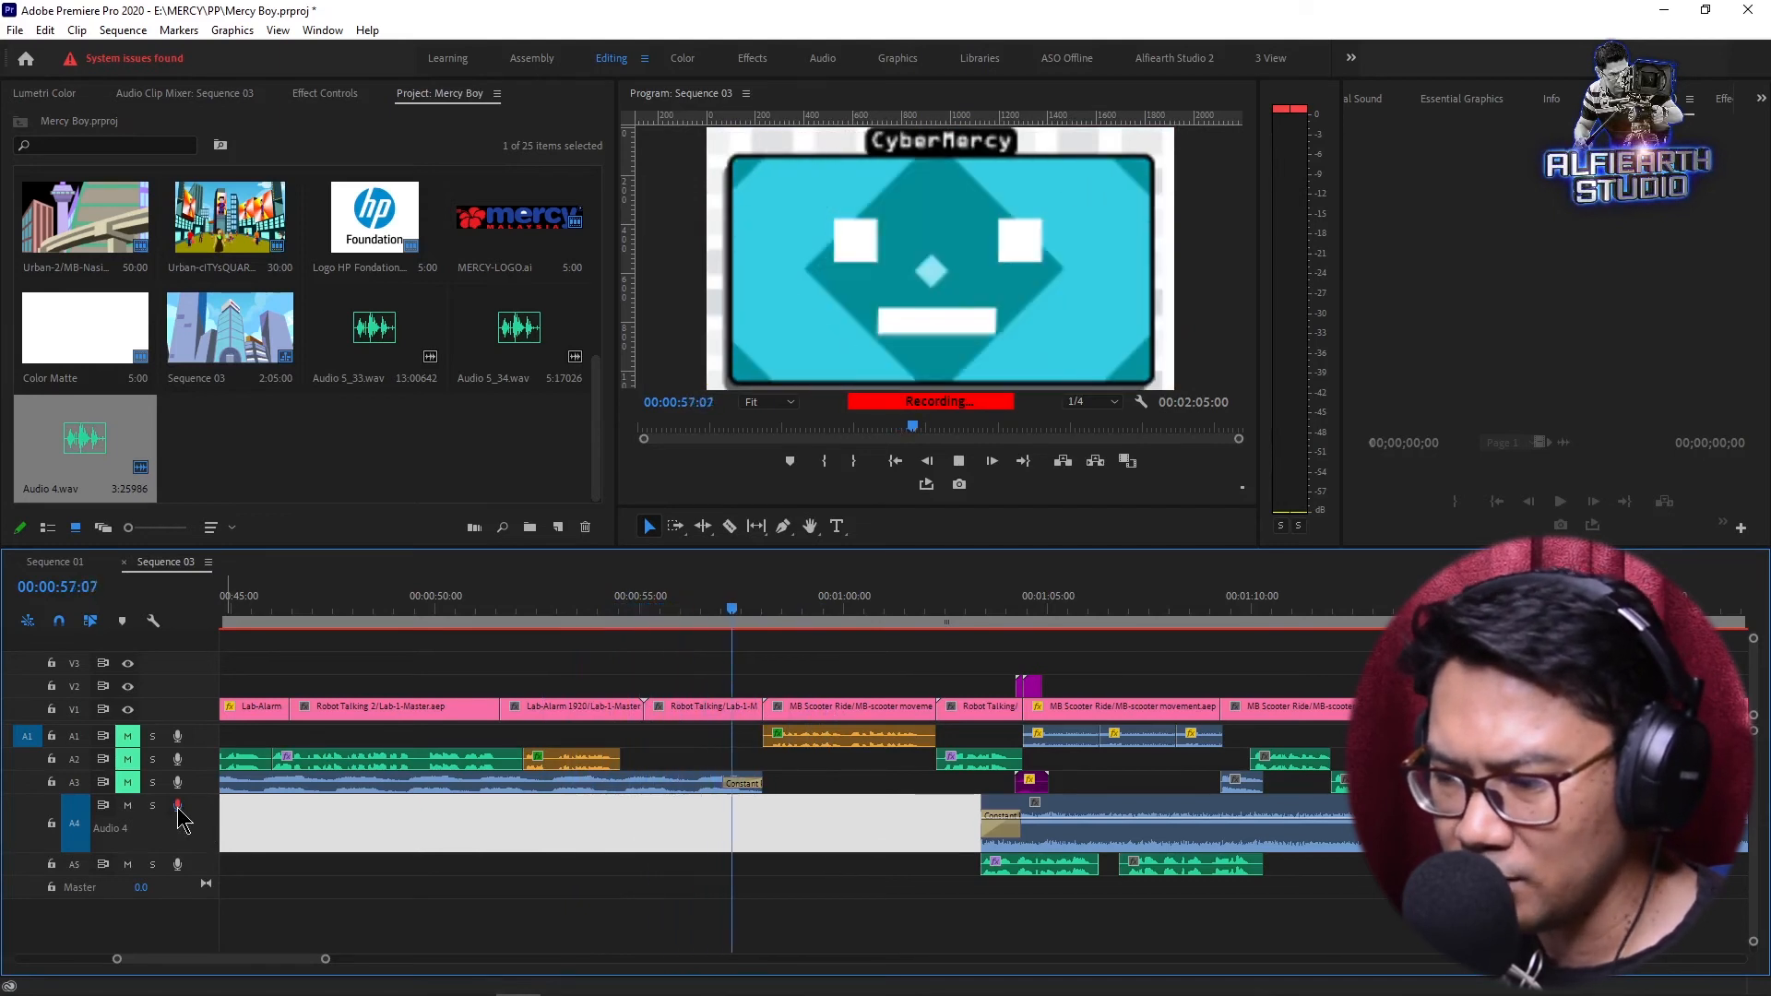
click(178, 806)
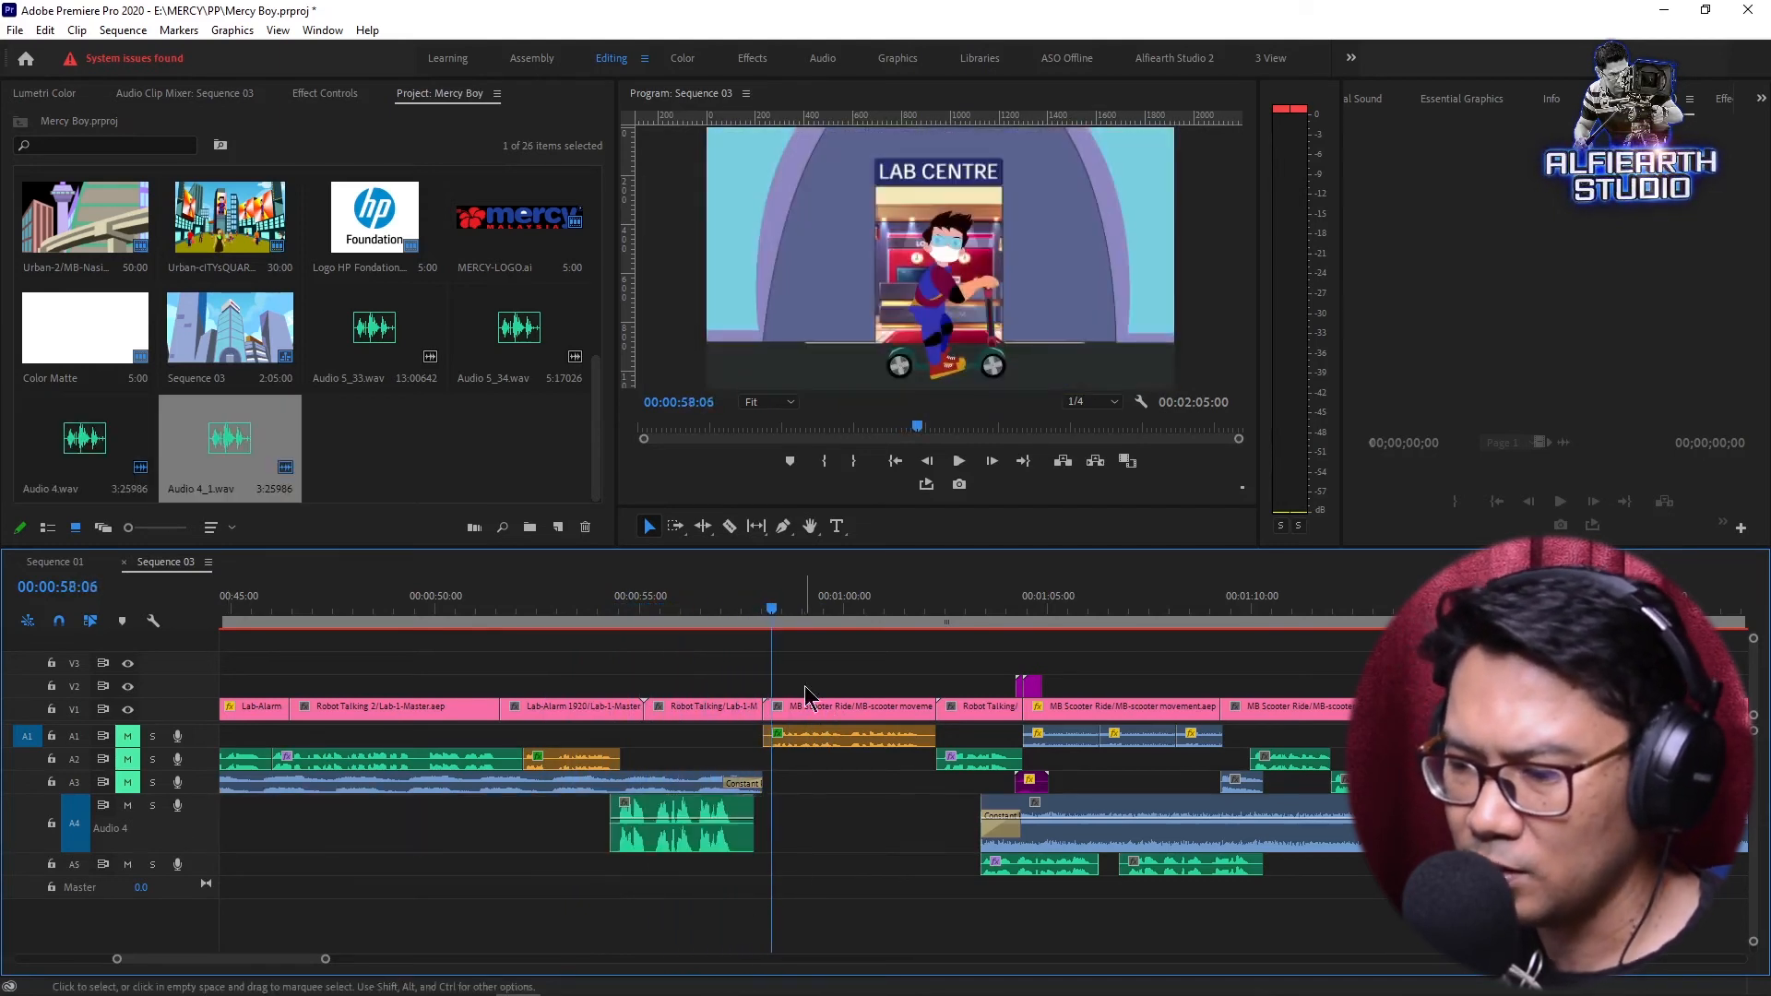
Shift the new A4 voice-over to start just after the orange A2 clip, and trim its end to 00:00:58:01.
click(634, 633)
drag(689, 850, 706, 848)
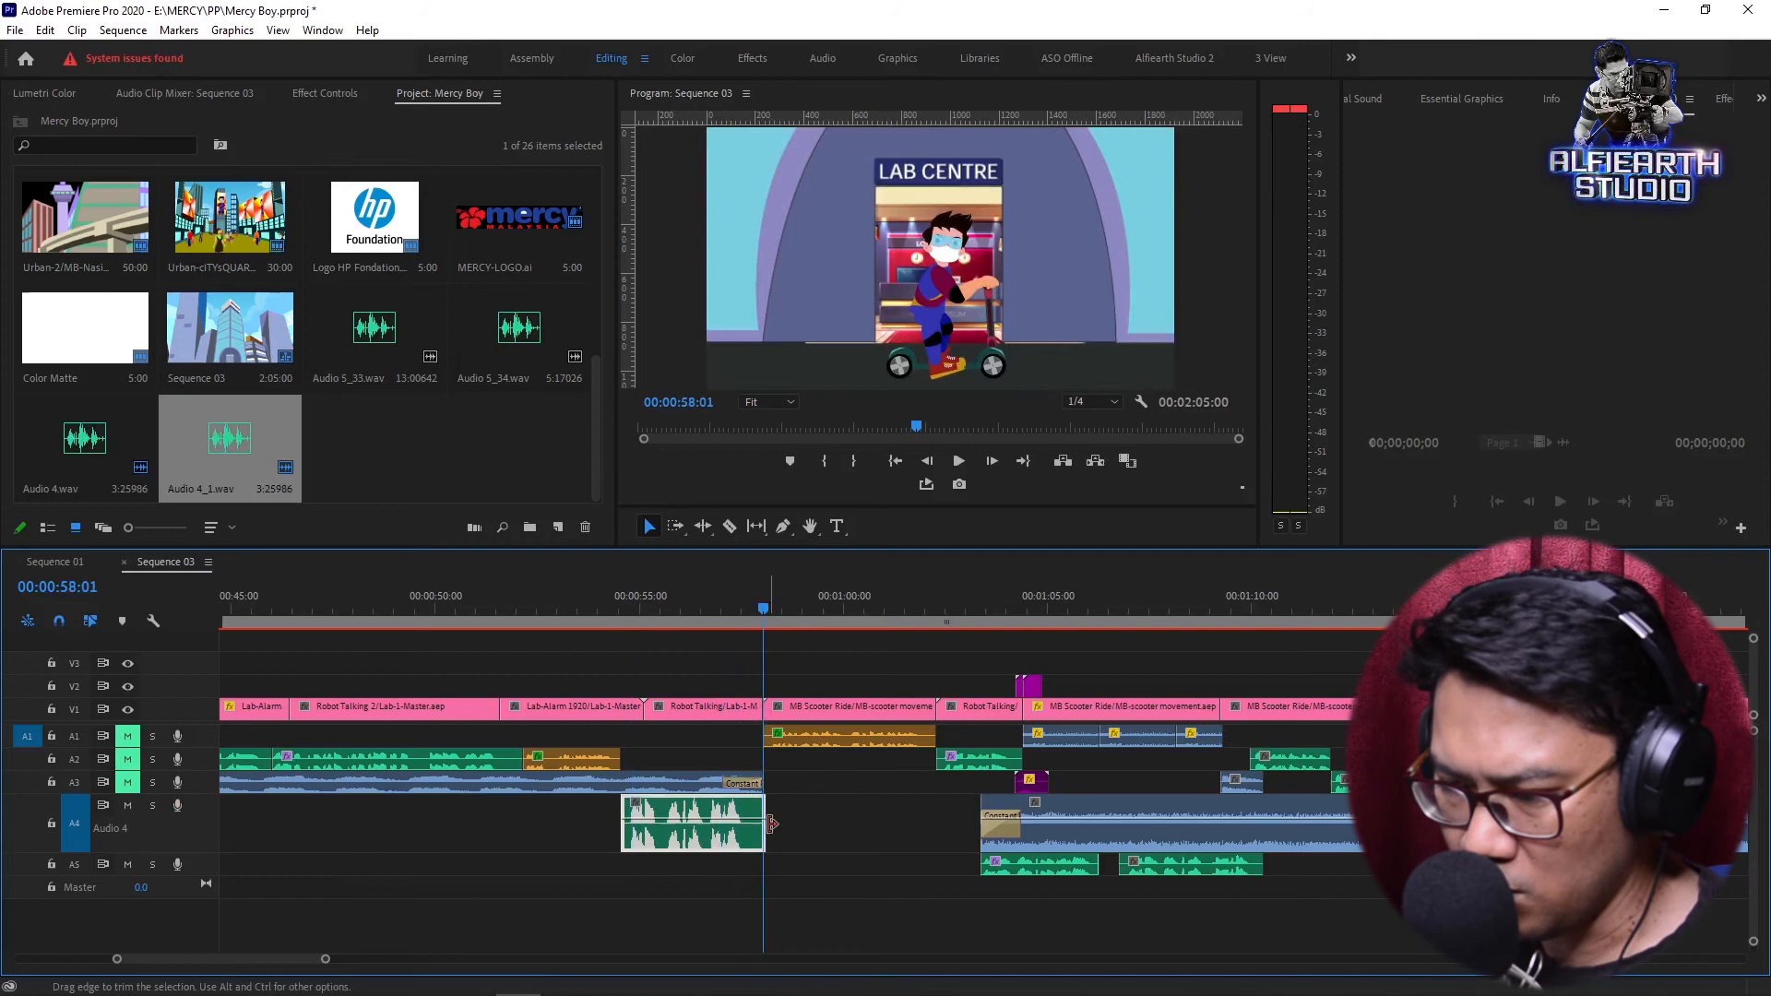
drag(771, 832, 777, 830)
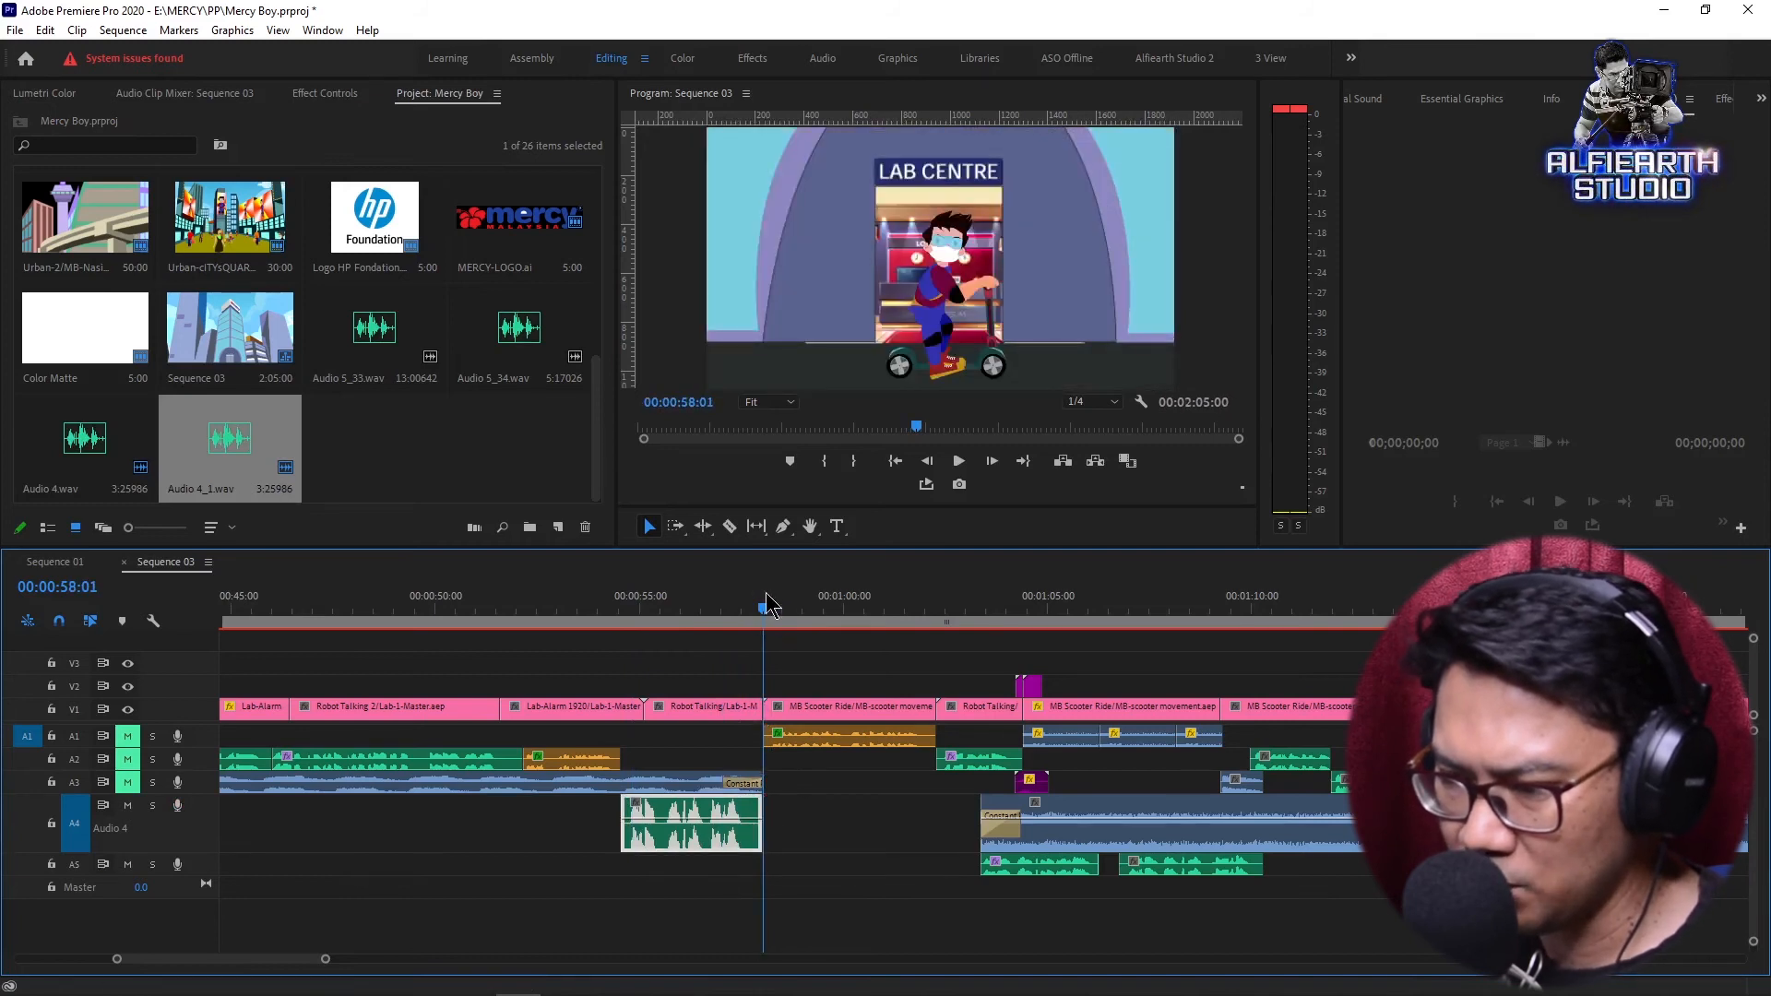
Play back the trimmed voice-over on A4 from its start with the other tracks muted.
drag(765, 607, 624, 611)
key(space)
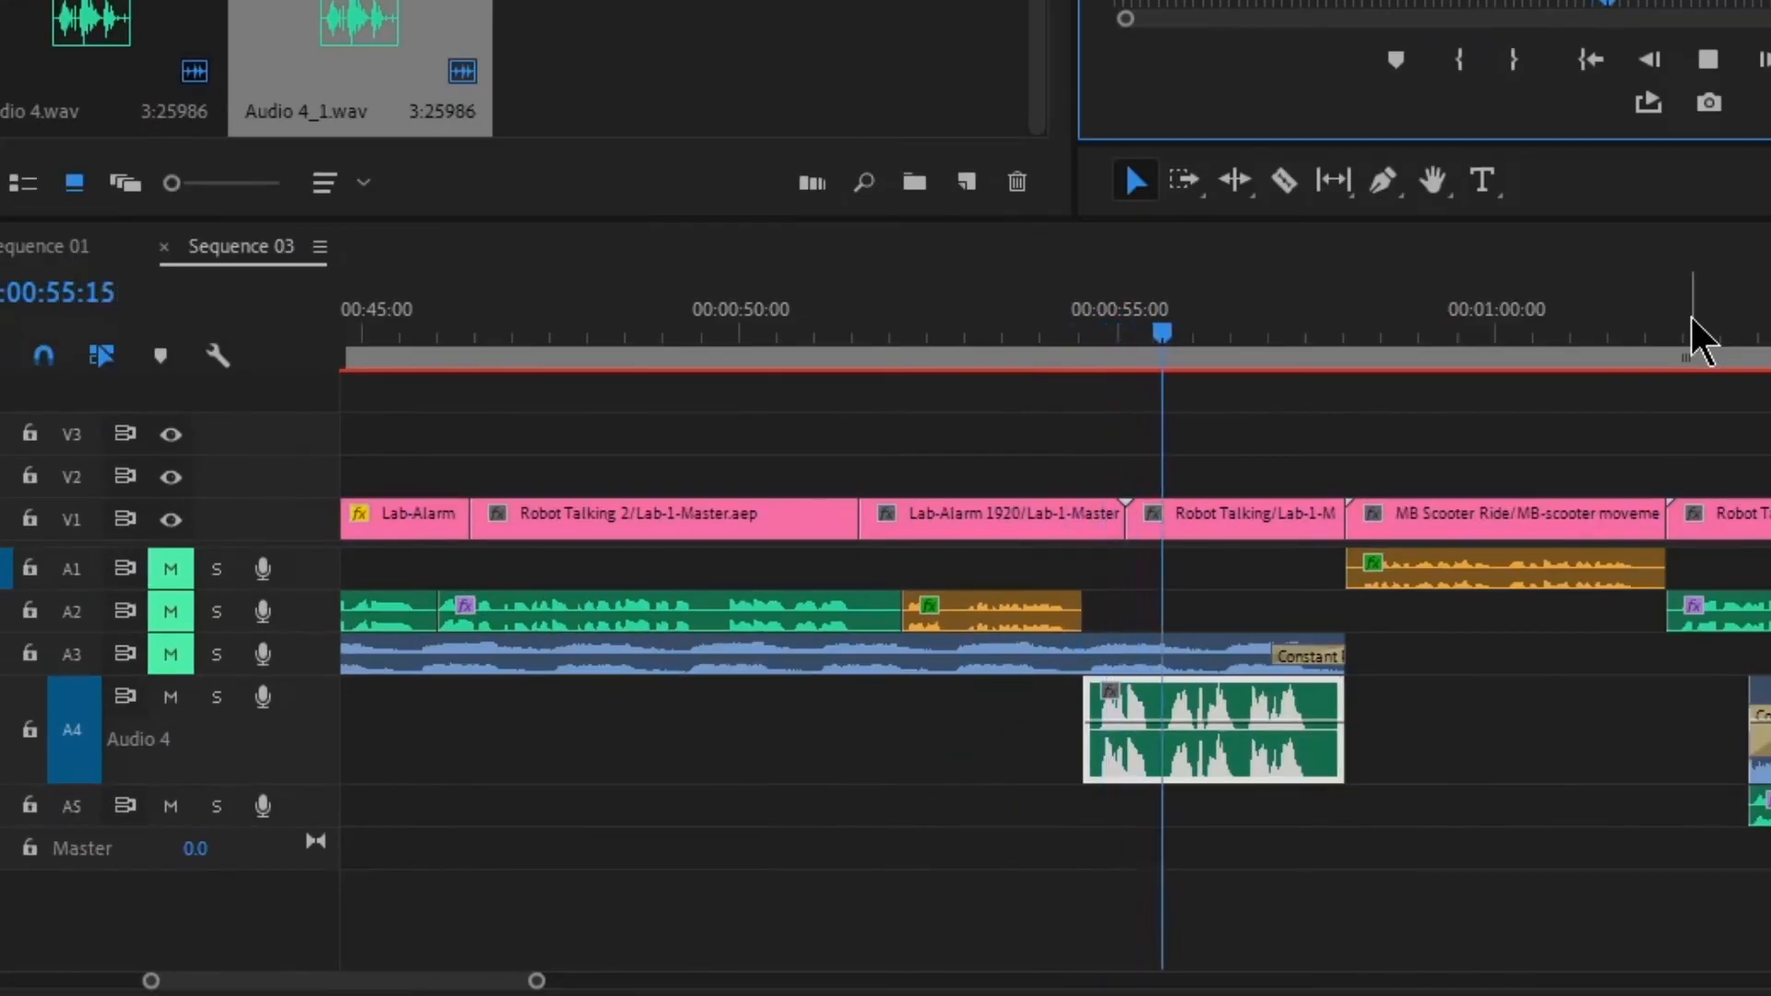
key(space)
click(1101, 362)
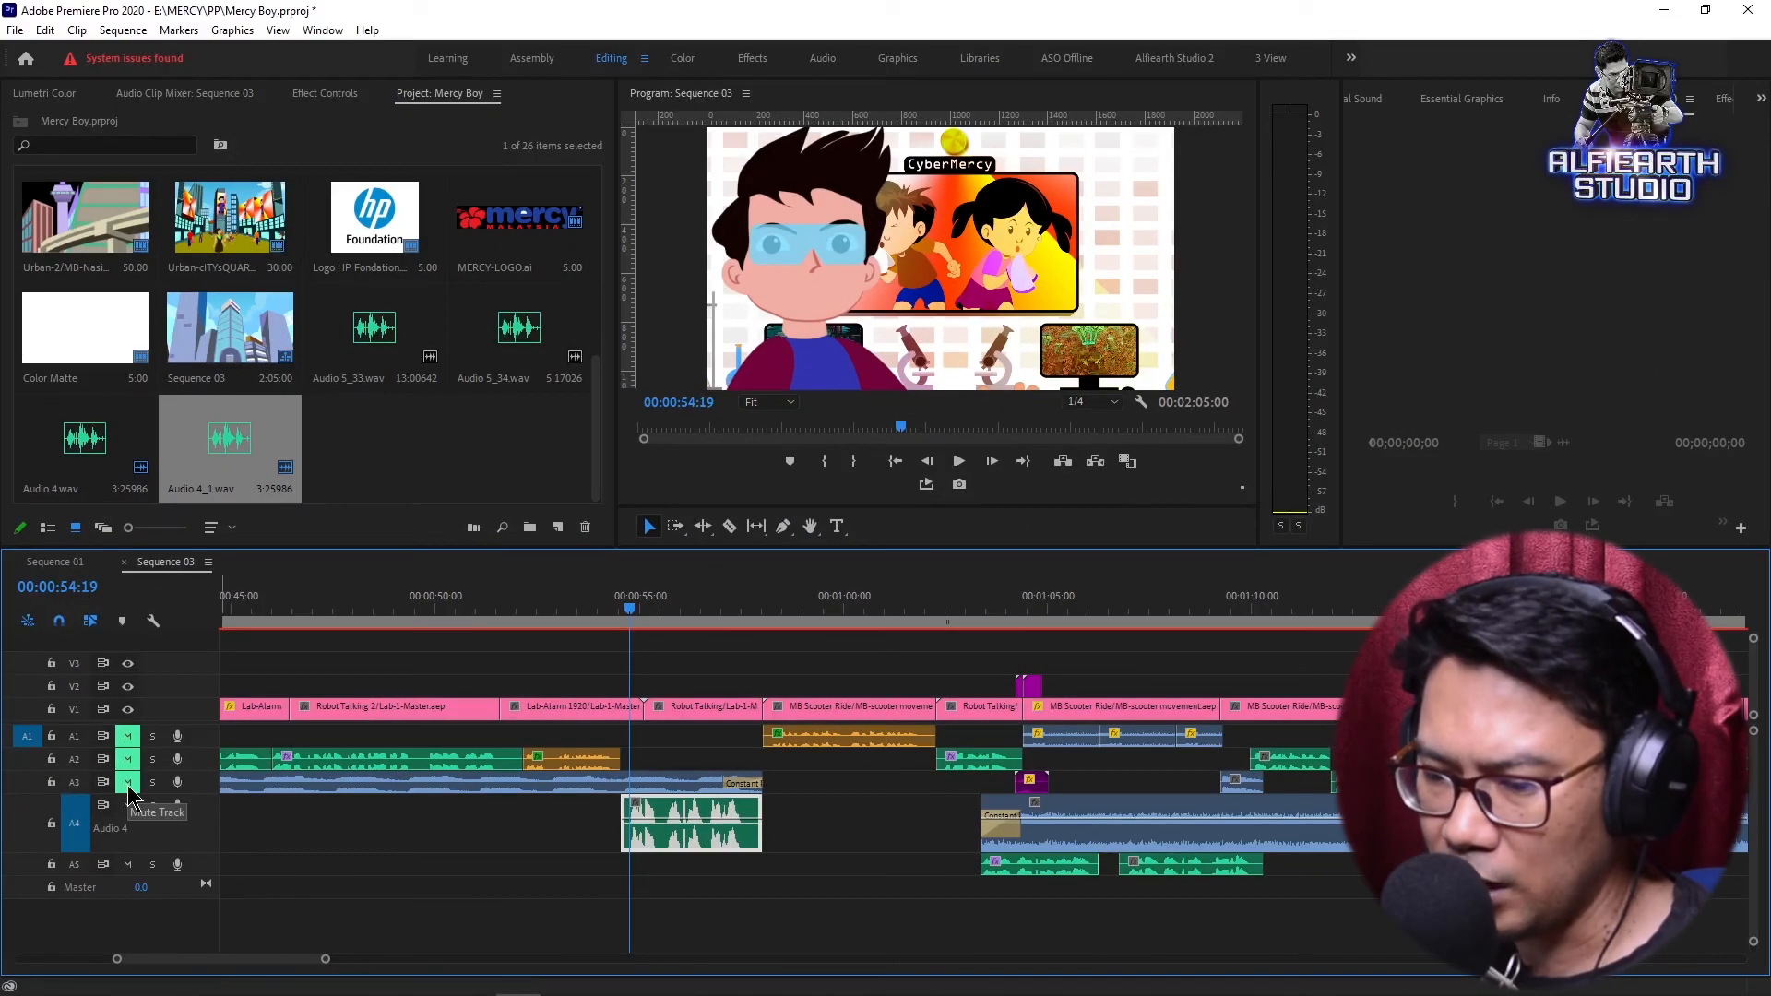
Unmute tracks A1, A2 and A3, and play the full mix from 00:00:52:05.
click(127, 782)
click(128, 759)
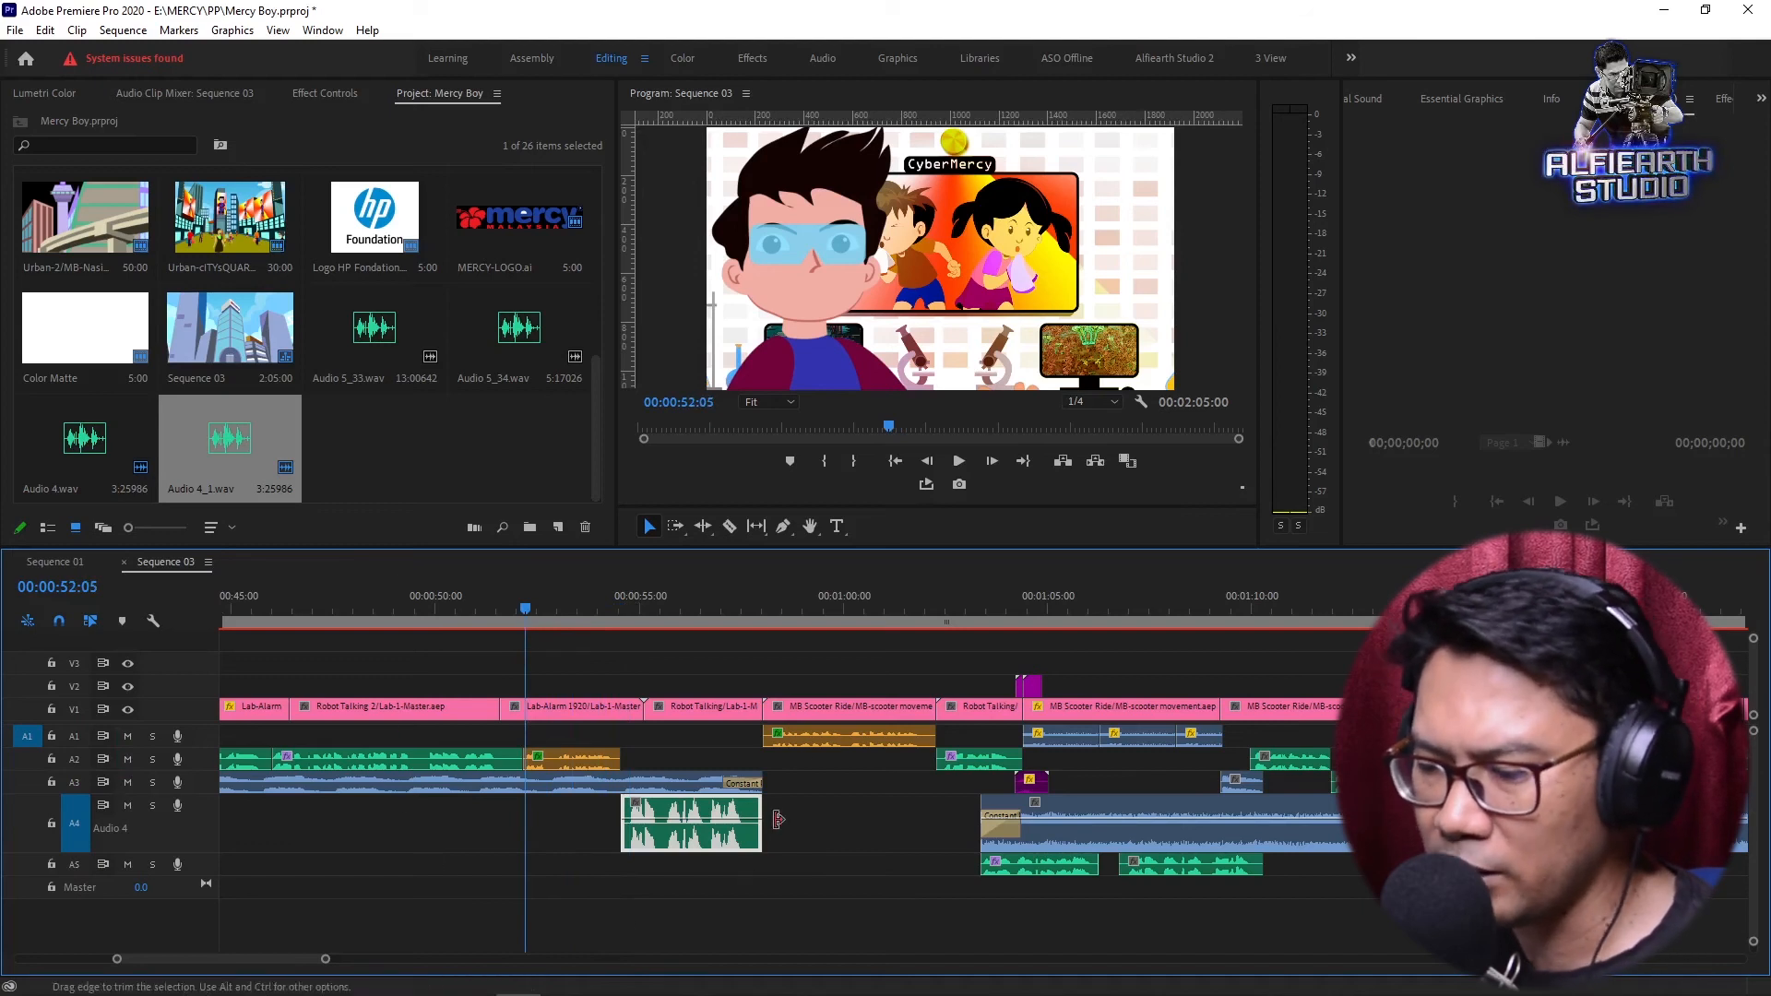
click(958, 461)
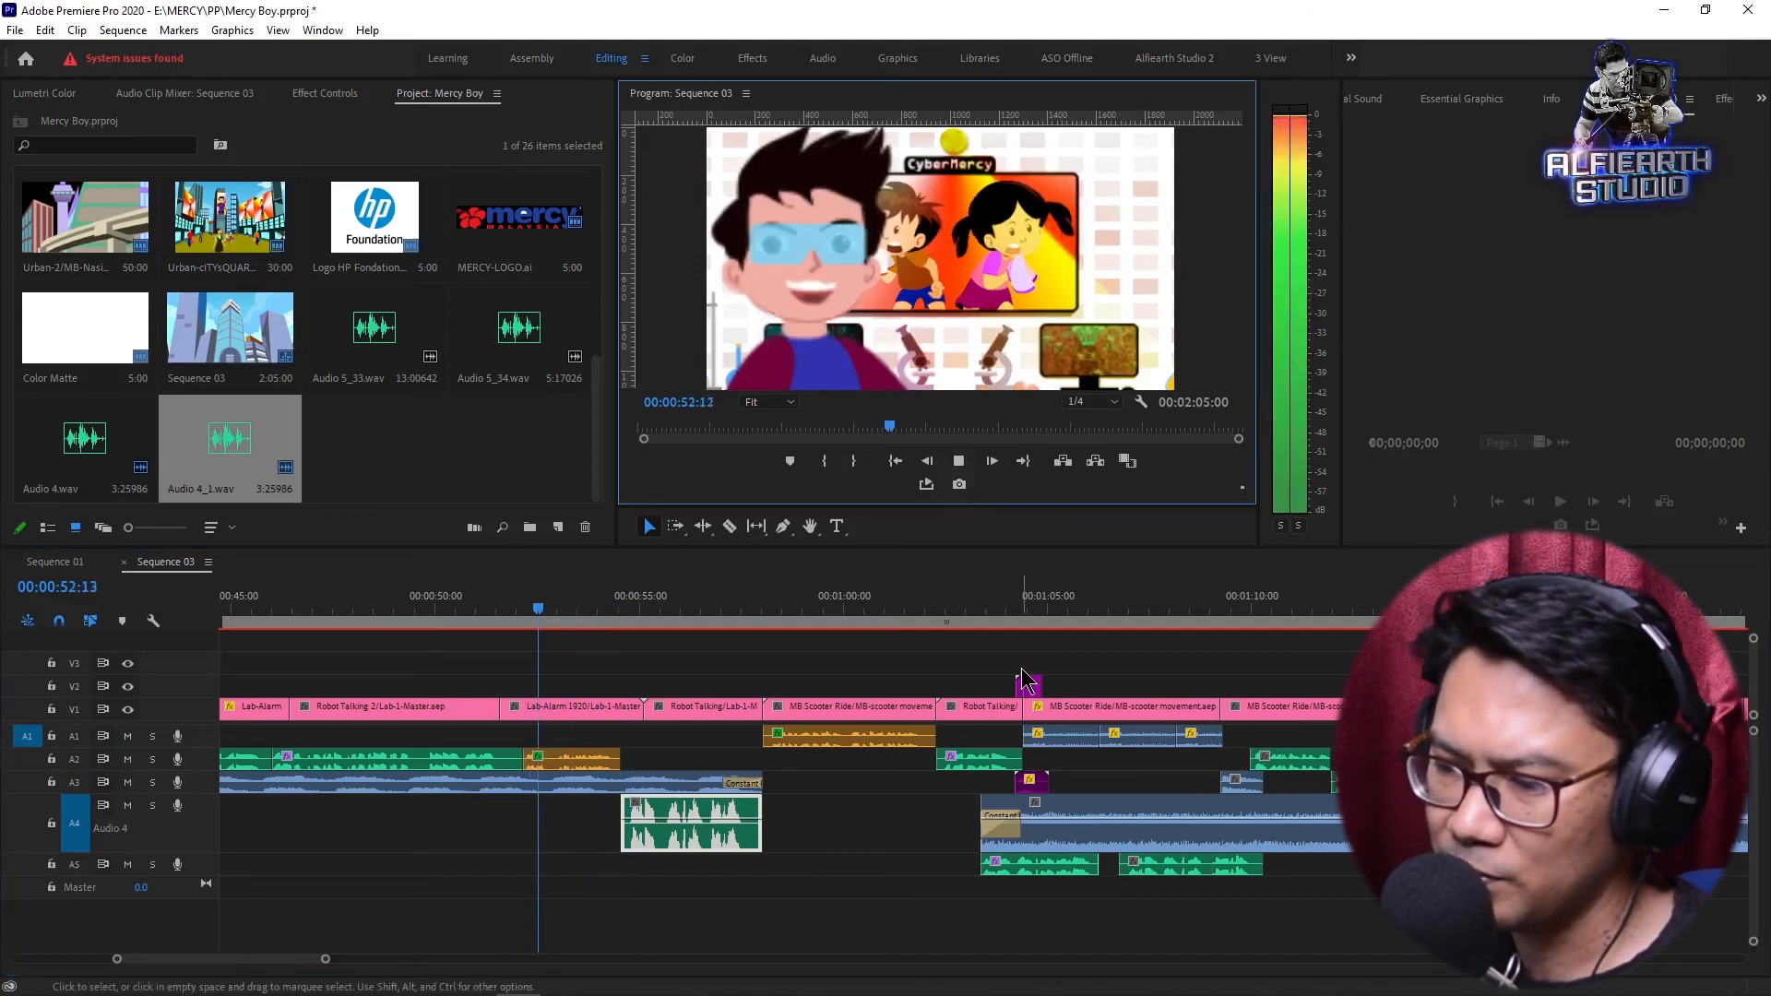